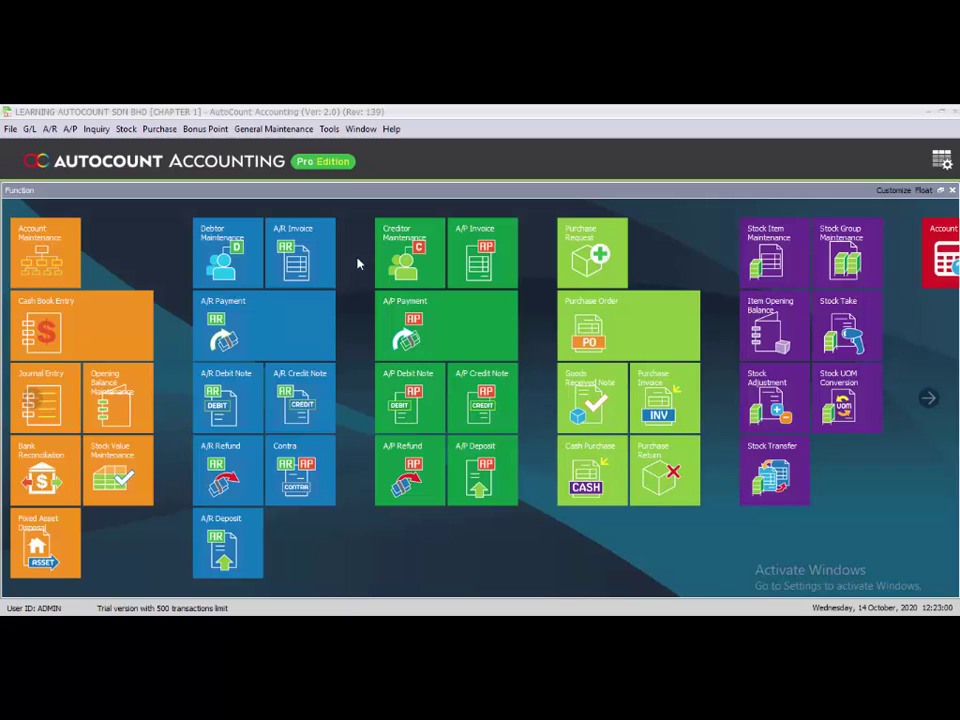
Start a new special account of the Deposit type in Account Maintenance.
left_click(30, 130)
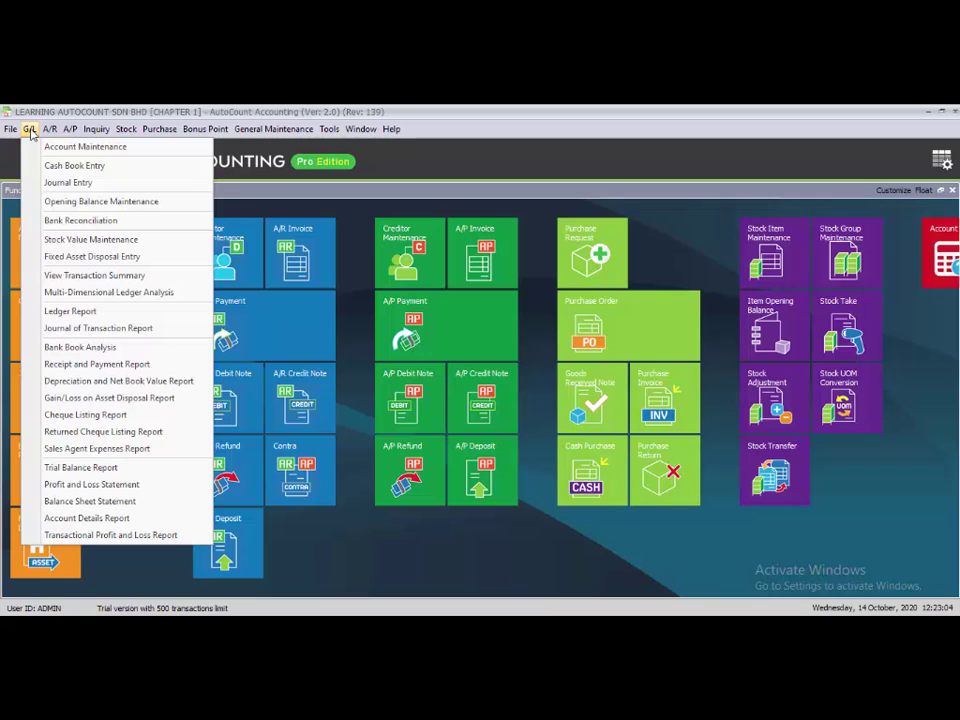
left_click(42, 146)
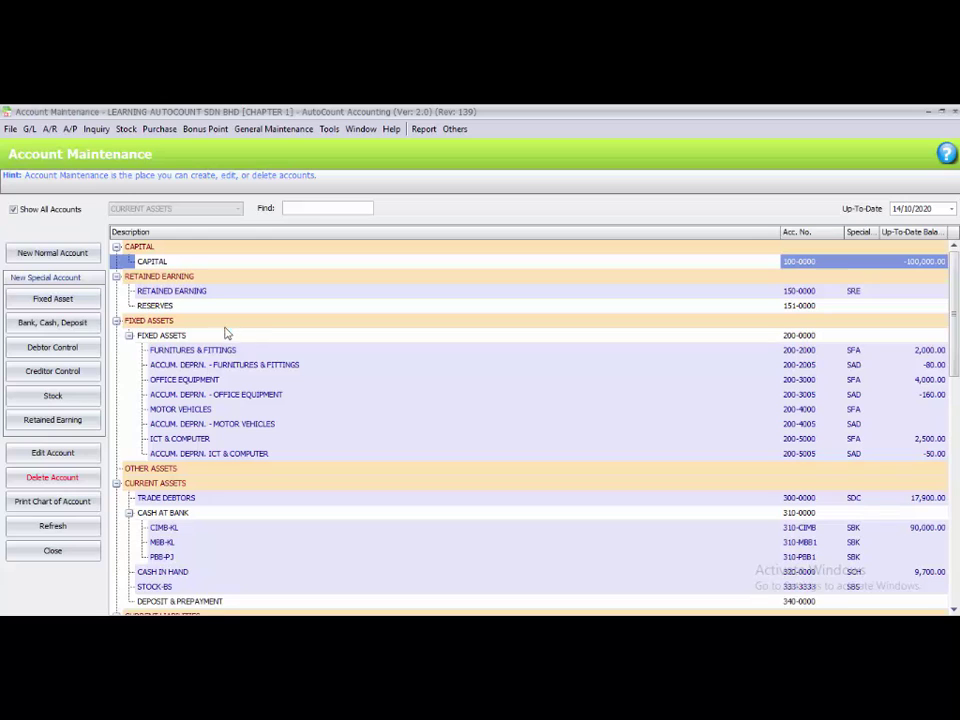
left_click(77, 324)
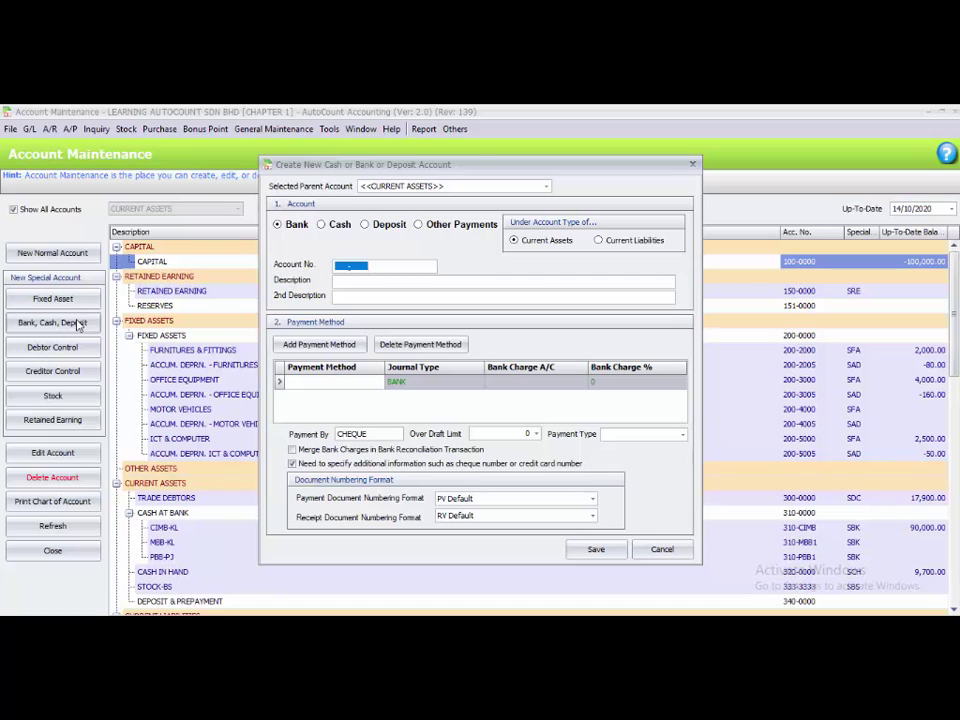
left_click(365, 225)
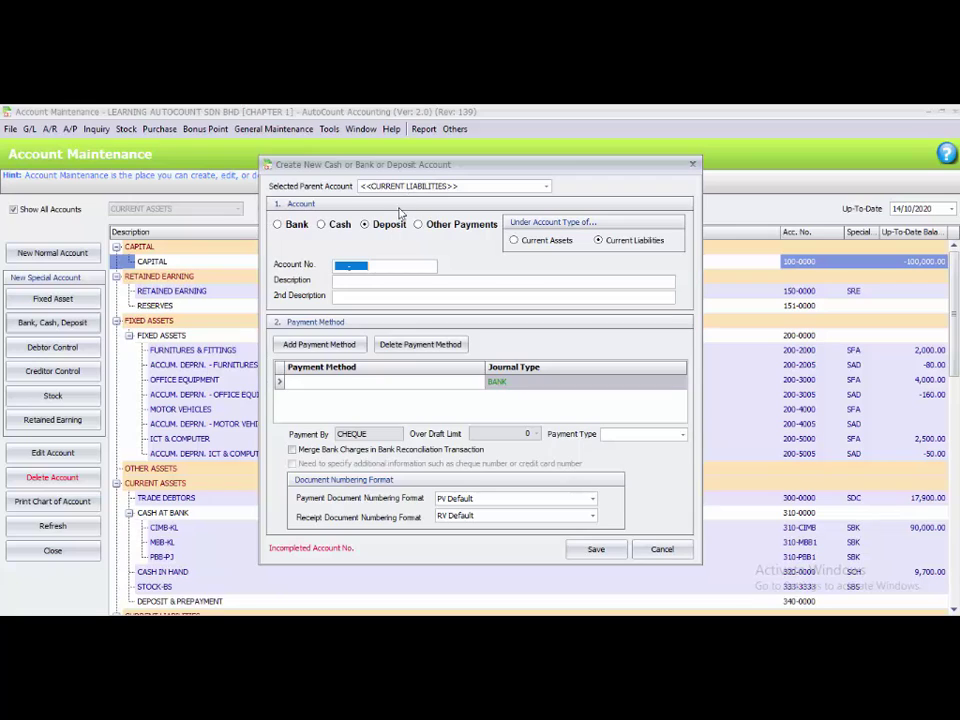
Give the deposit account ledger code 450-0000 with CUSTOMERS DEPOSIT as description and payment method, save it, and close Account Maintenance.
left_click(340, 267)
type("450-0000")
left_click(353, 281)
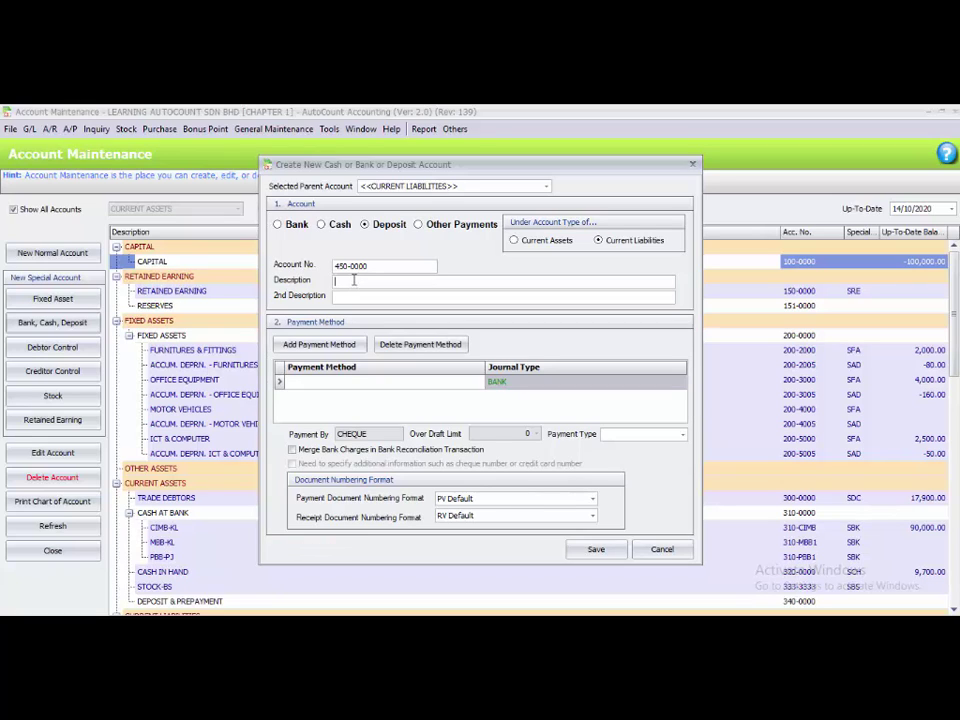
type("CUSTOMERS DEPOSIT")
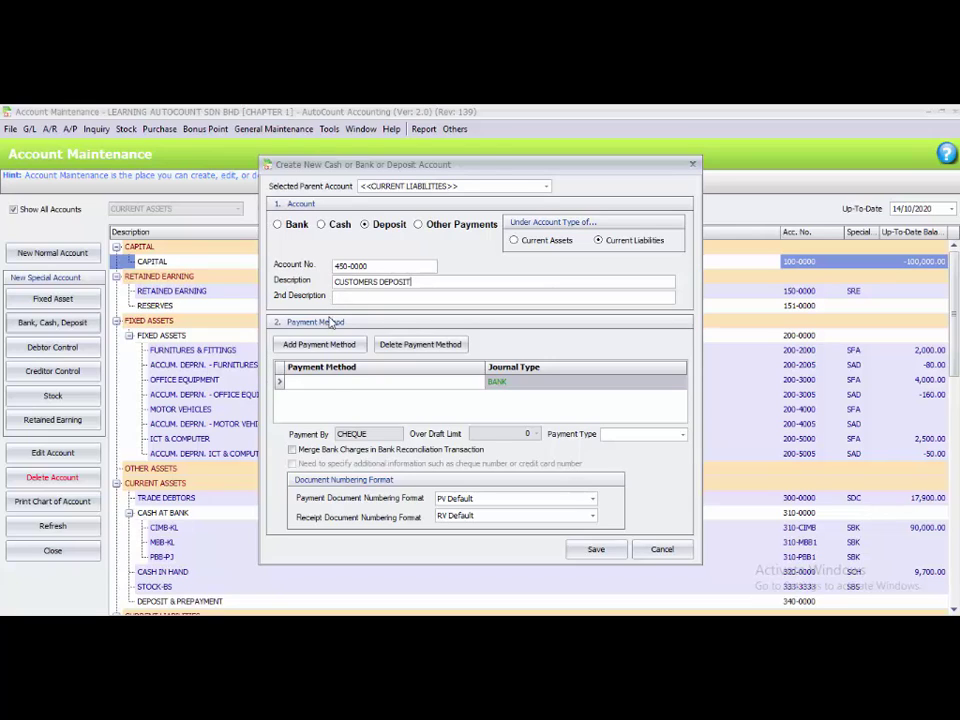
left_click(326, 381)
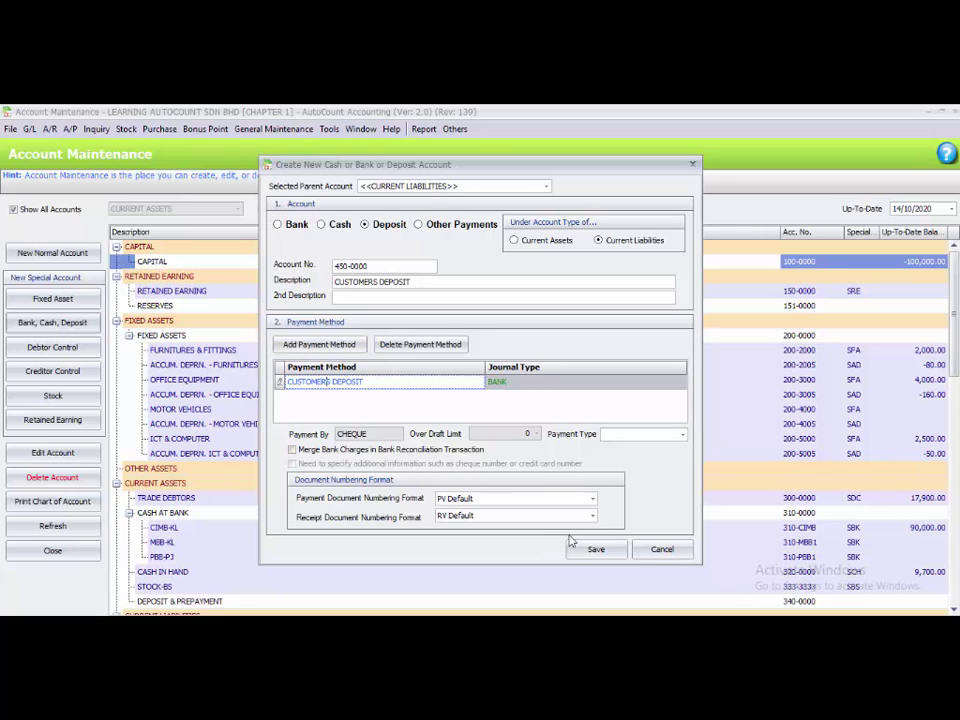
left_click(574, 556)
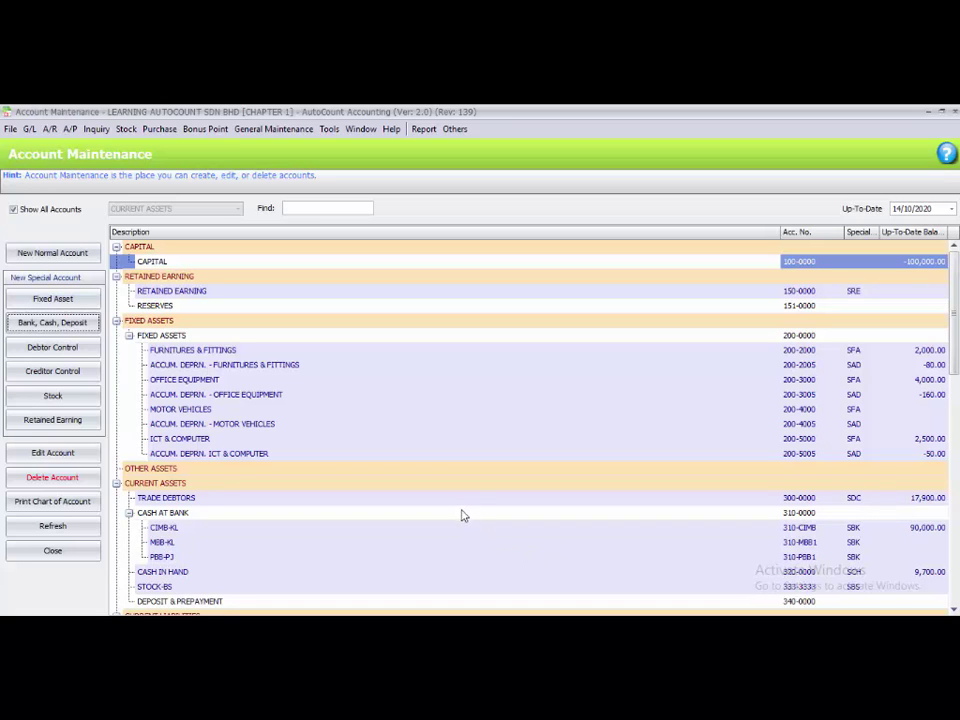
scroll(421, 481, "down", 5)
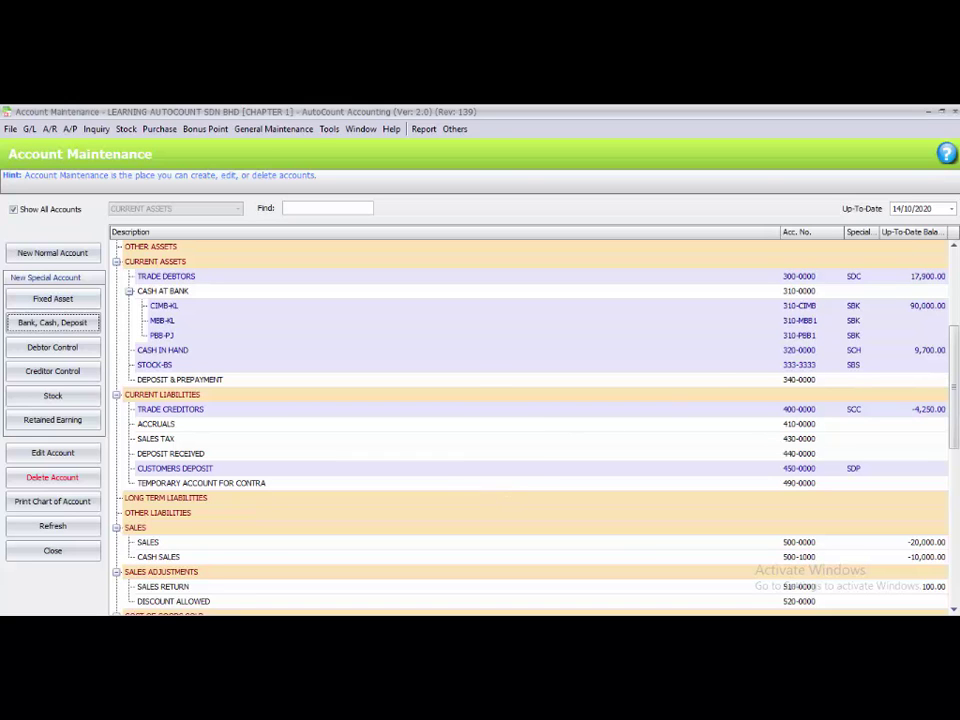
key("Escape")
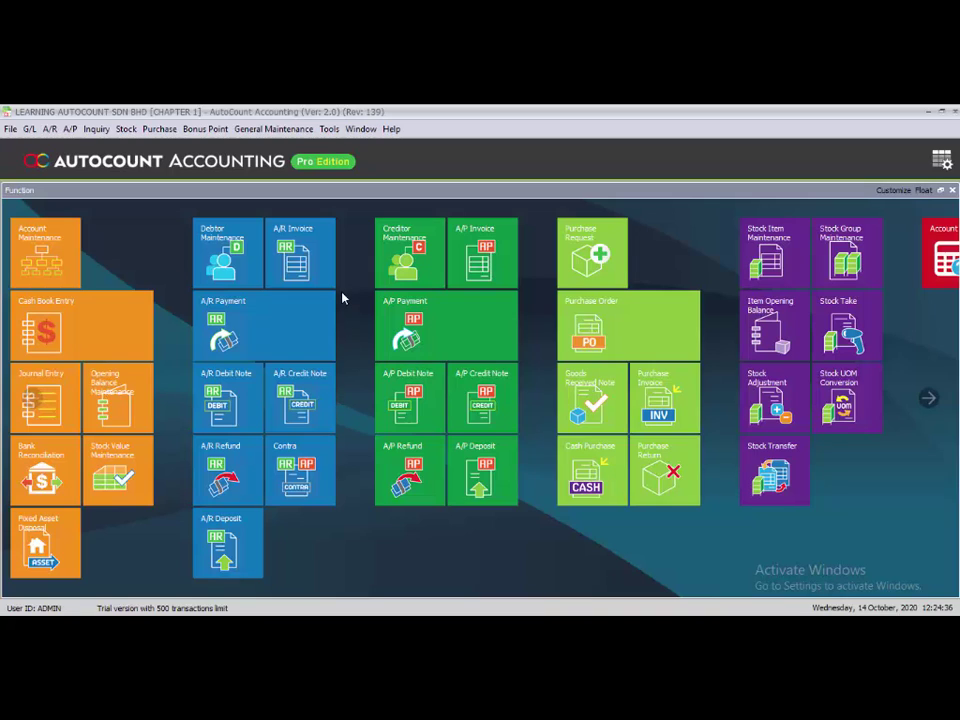
Start a new A/R Deposit using the CUSTOMERS DEPOSIT account and the debtor CUSTOMER 1.
left_click(234, 539)
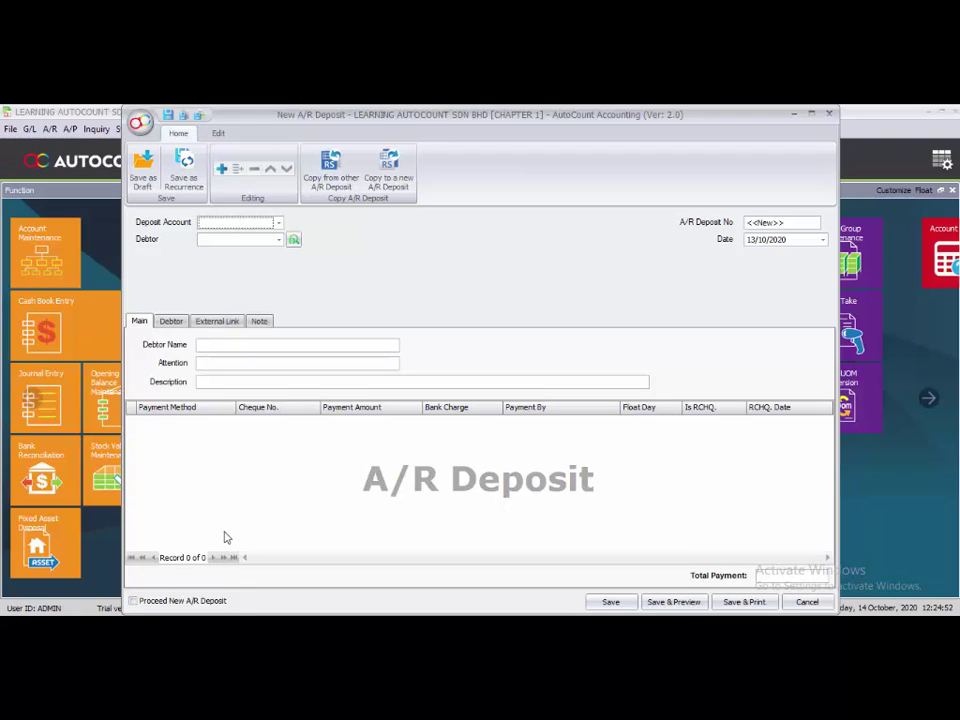
left_click(279, 223)
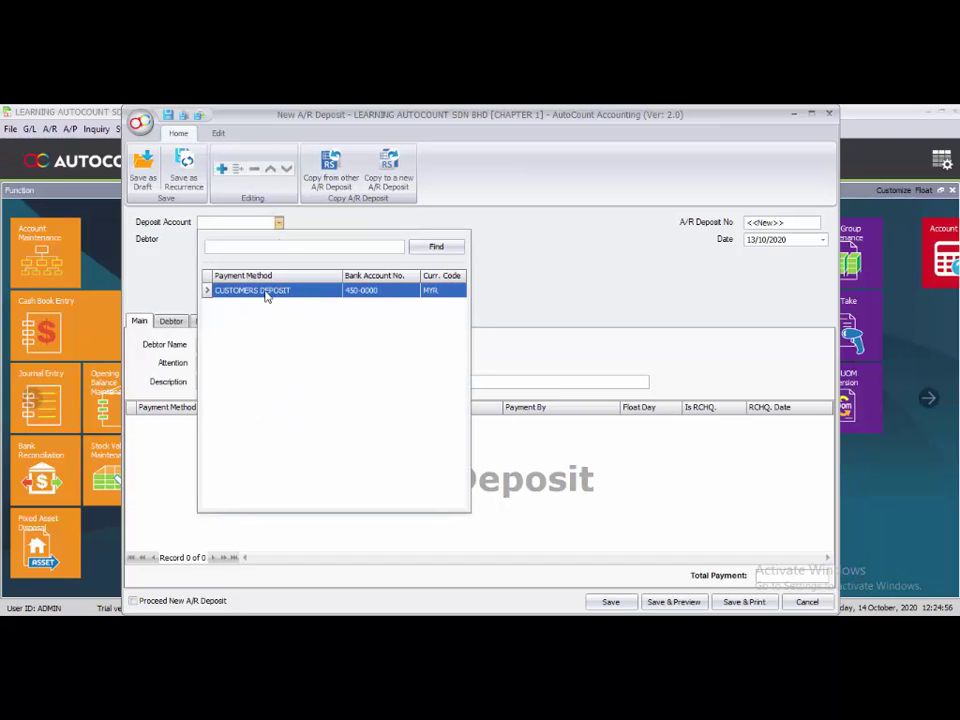
left_click(267, 293)
left_click(280, 243)
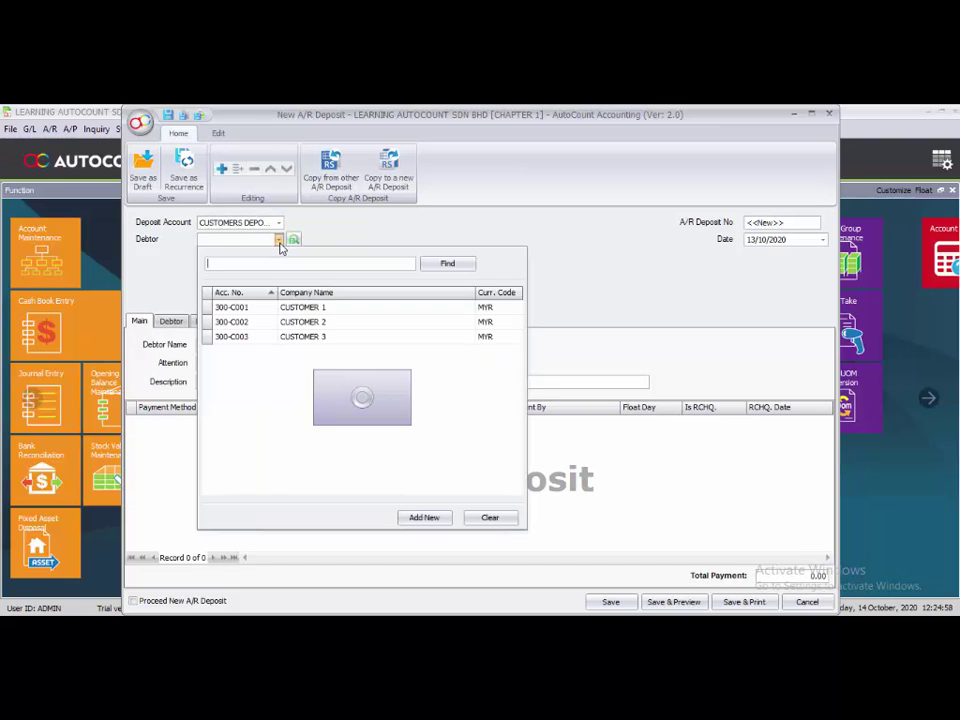
left_click(262, 313)
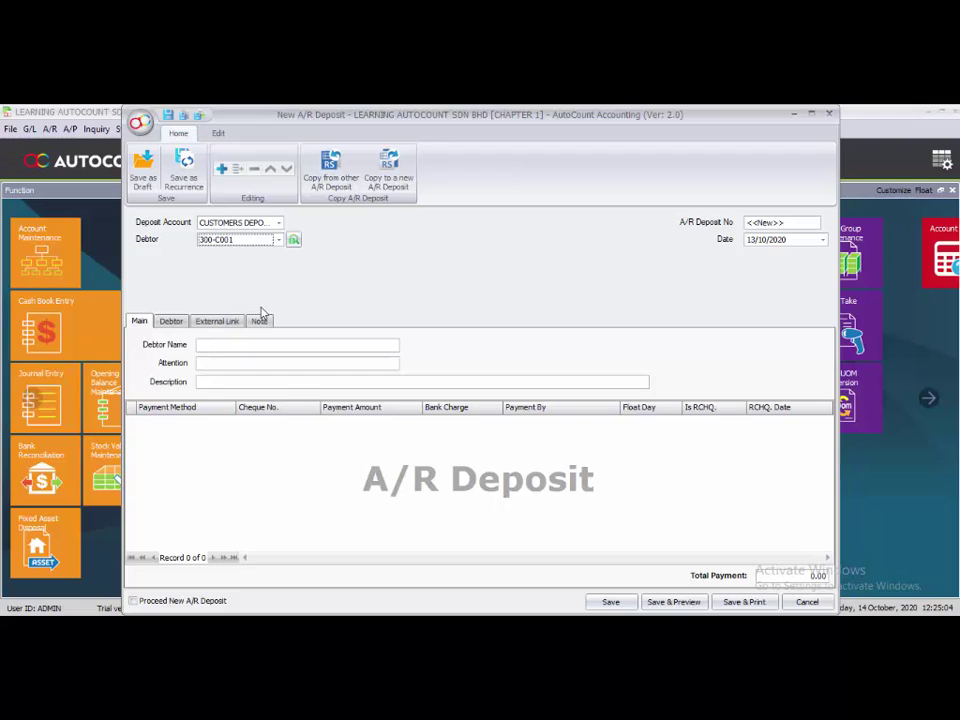
Date the A/R deposit 25/01/2020 and enter DEPOSIT RECEIVED as its description.
left_click(750, 241)
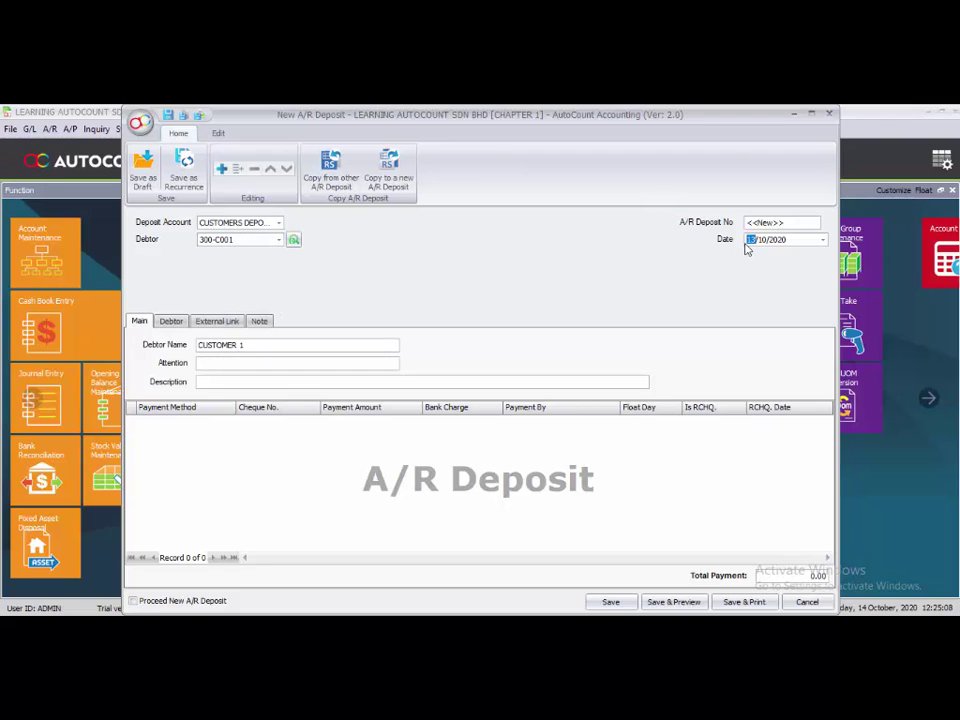
type("25/01")
left_click(265, 382)
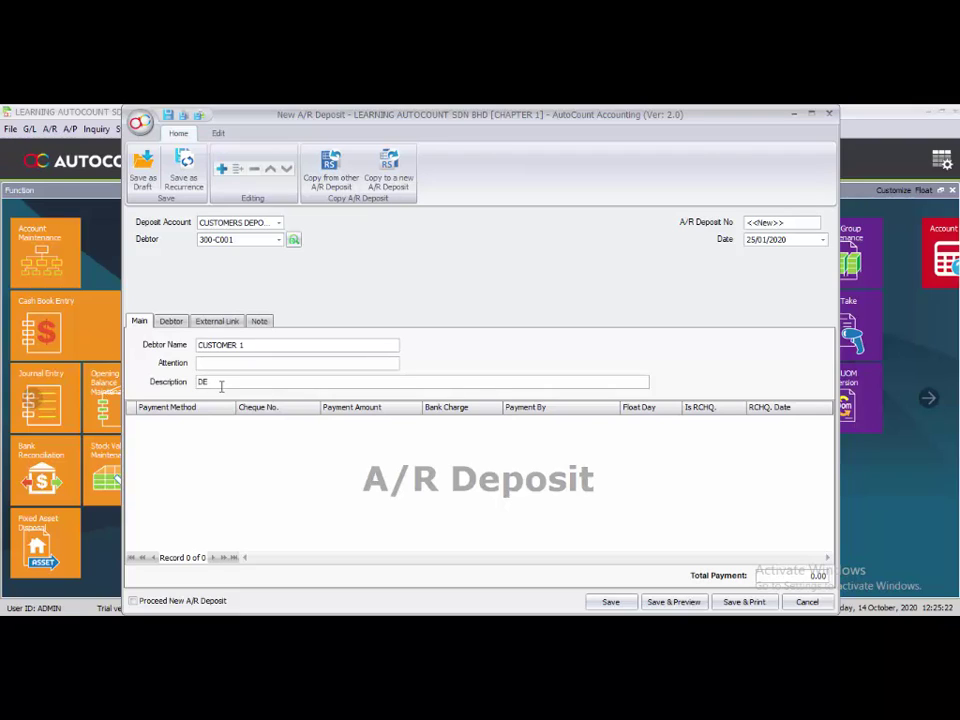
type("OSIT RECEIVE")
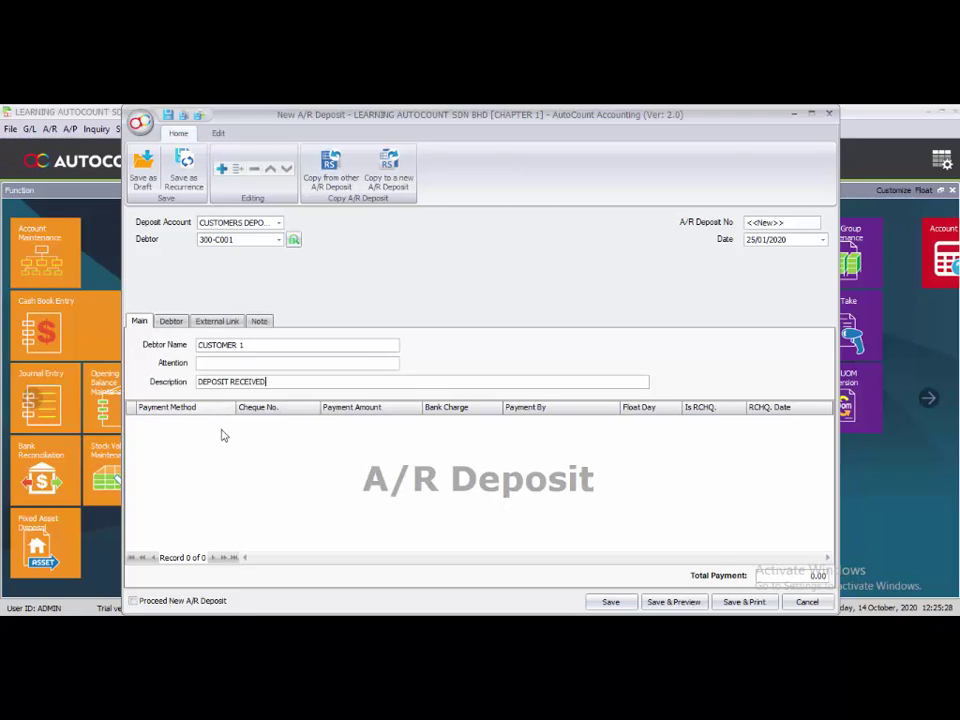
Add a payment line to CUSTOMER 1's deposit with payment method CIMB-KL and an amount of 300.
left_click(222, 170)
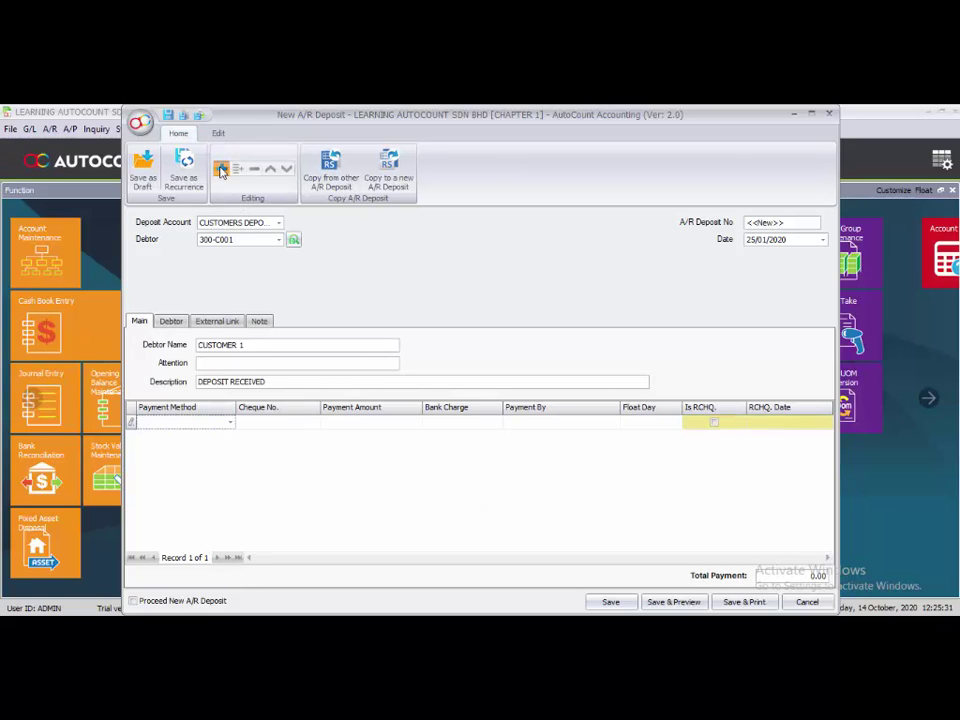
left_click(231, 422)
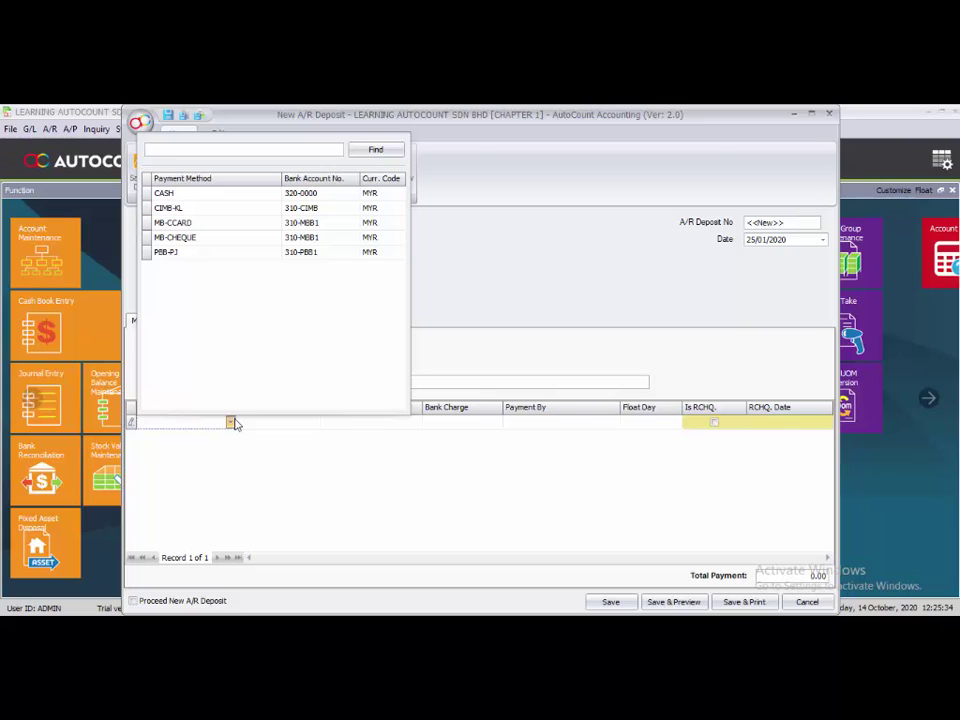
left_click(224, 216)
left_click(335, 428)
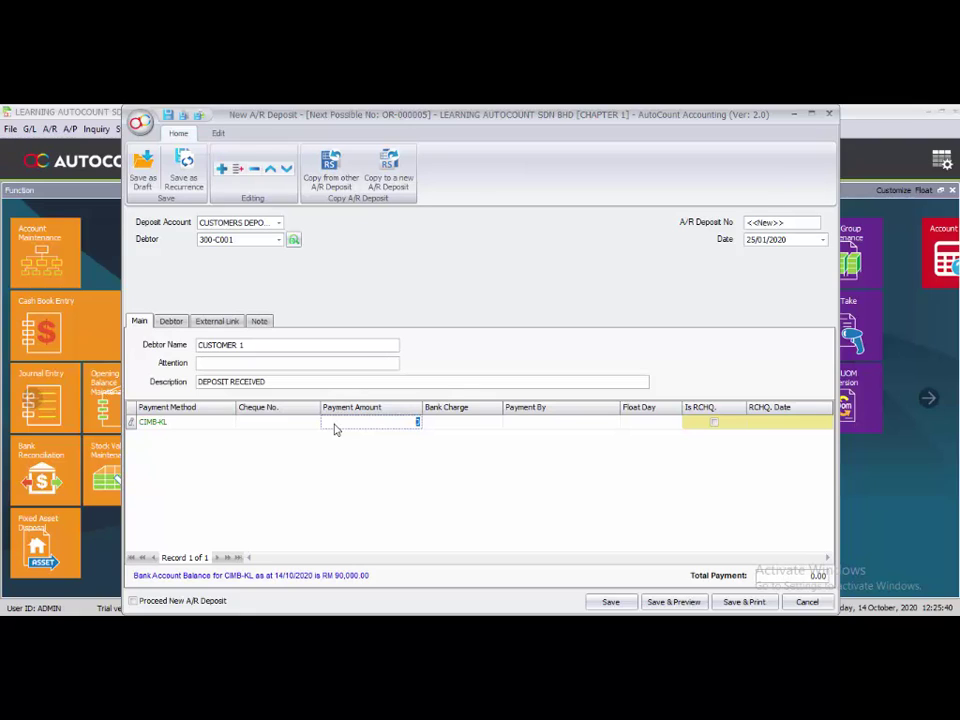
type("300")
left_click(364, 540)
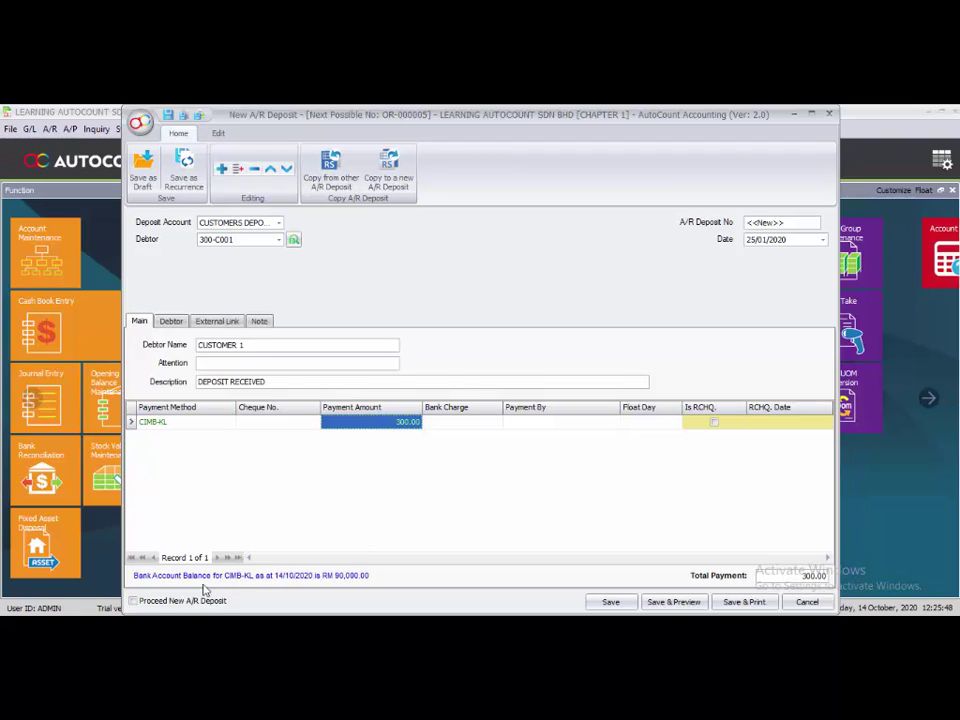
Enable Proceed New A/R Deposit and save the deposit without entering a cheque number.
left_click(168, 602)
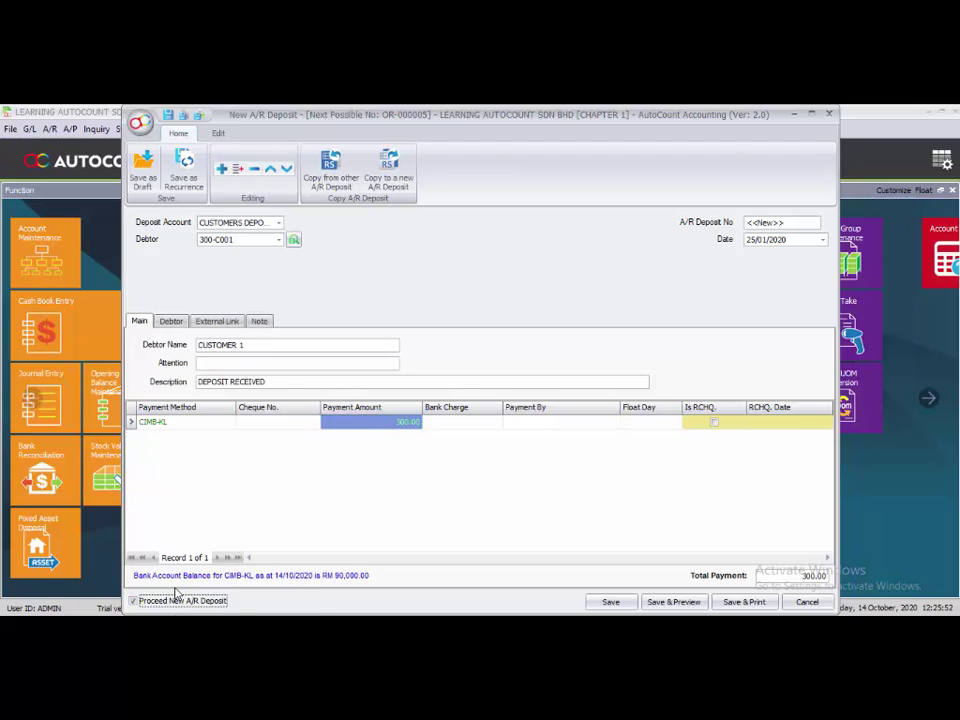
left_click(611, 602)
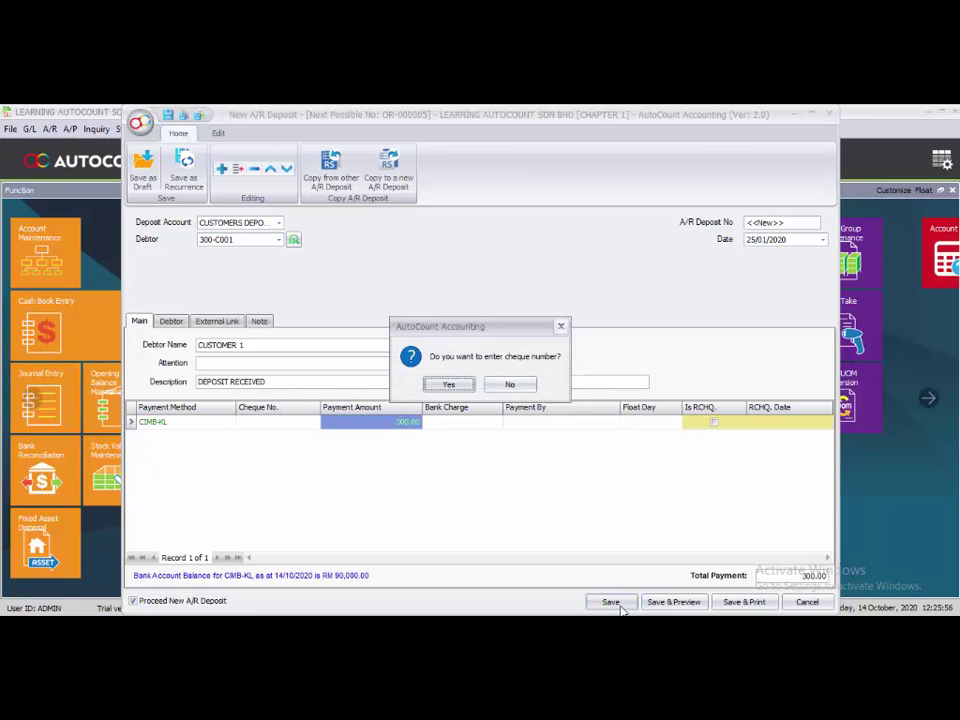
left_click(522, 386)
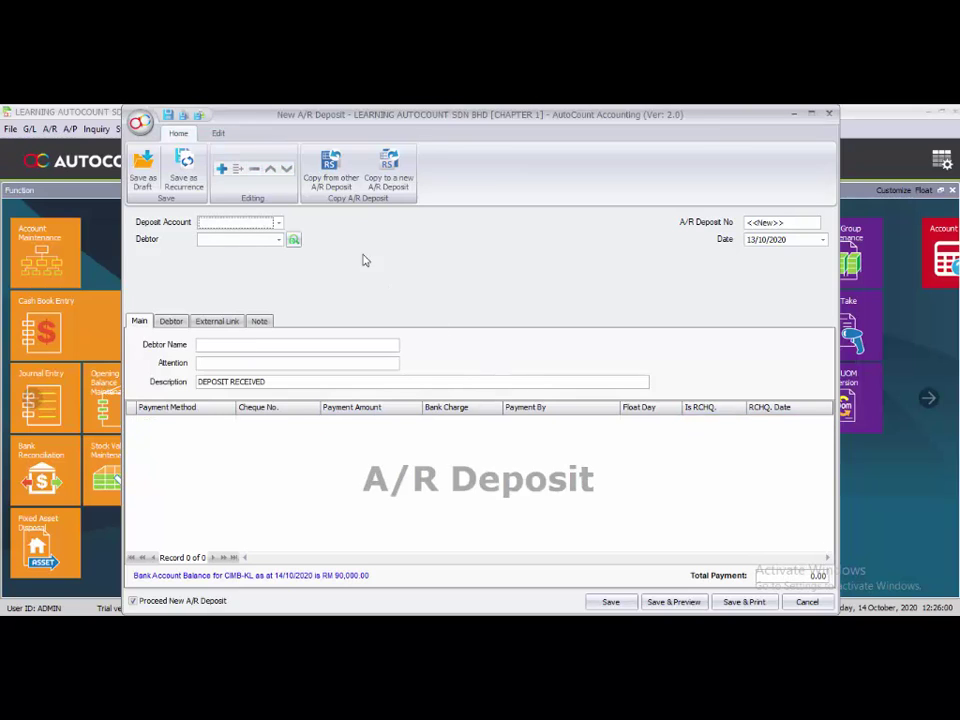
Select the CUSTOMERS DEPOSIT account and the debtor CUSTOMER 3 for the second A/R deposit.
left_click(279, 222)
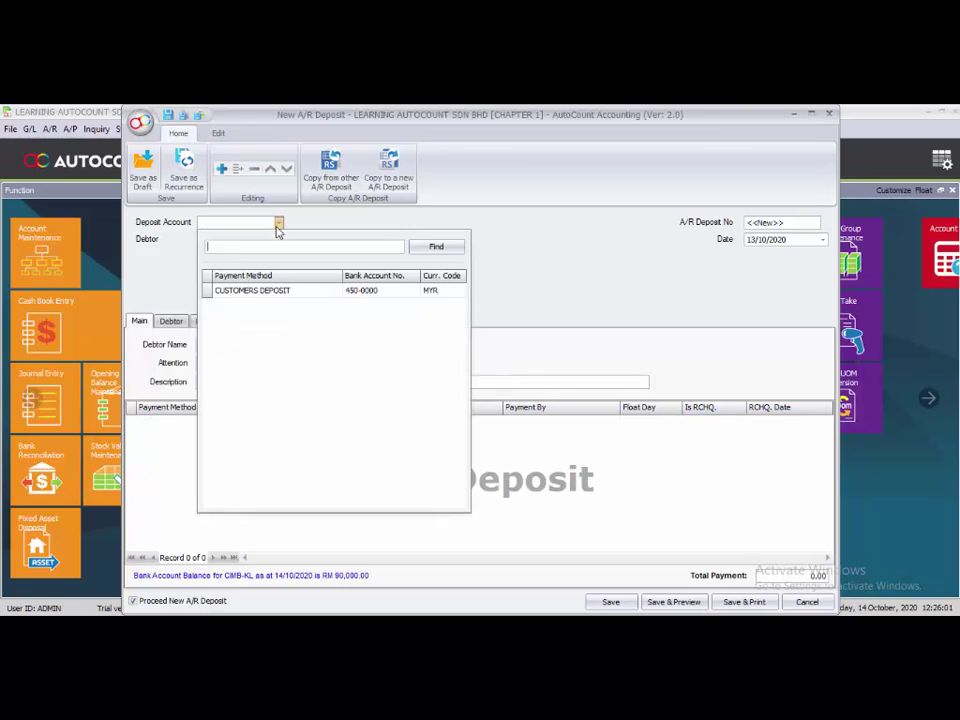
left_click(274, 291)
left_click(280, 240)
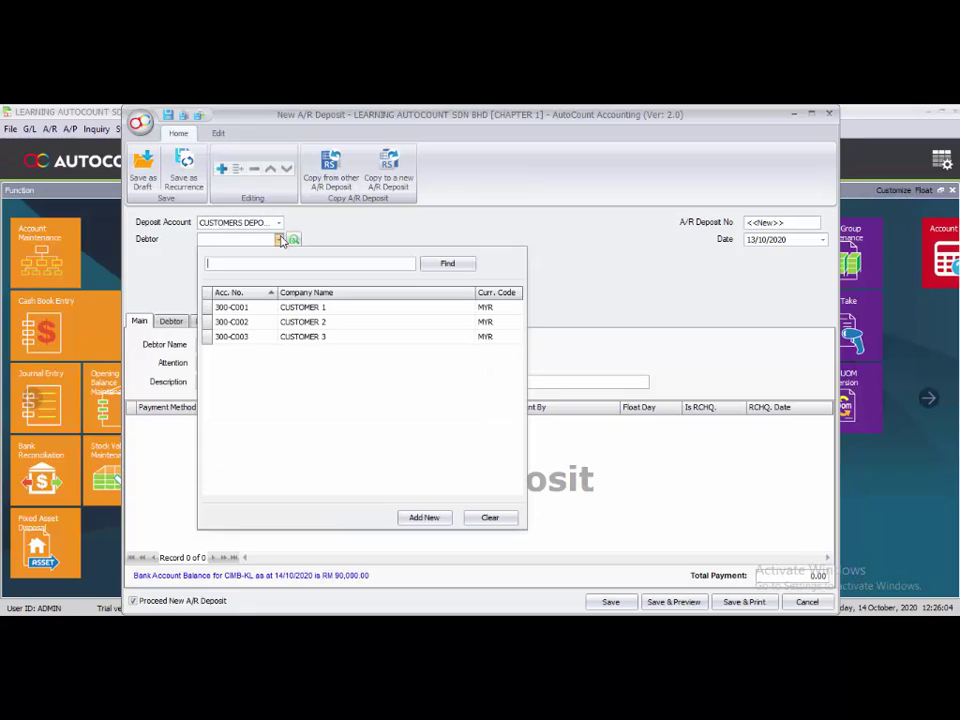
left_click(262, 338)
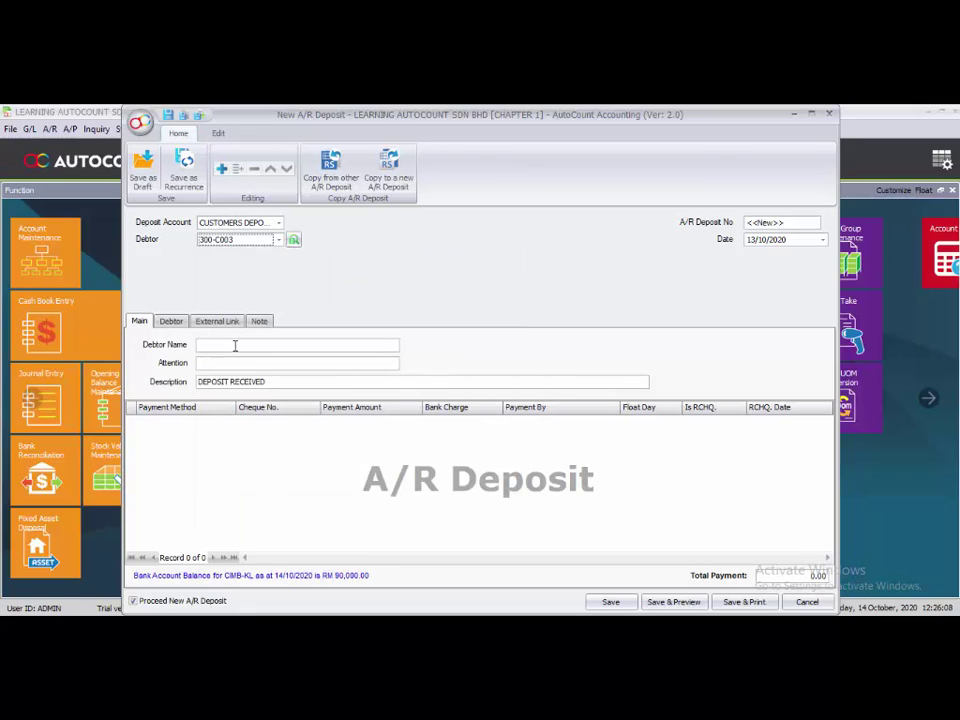
left_click(221, 443)
Add a payment line to CUSTOMER 3's deposit with payment method CIMB-KL and an amount of 300.
left_click(221, 169)
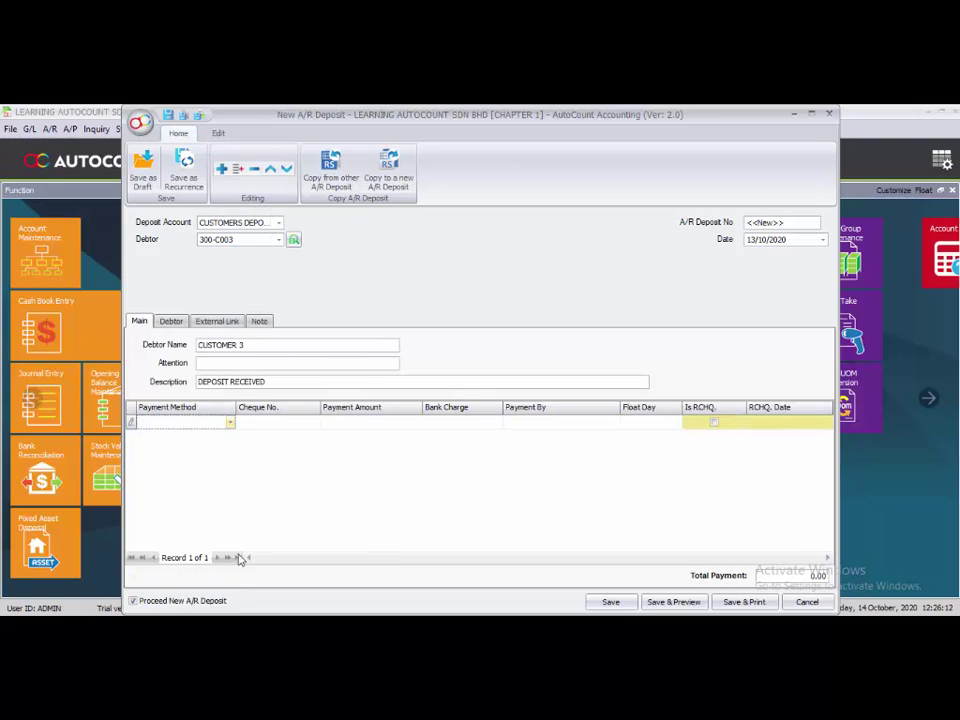
left_click(230, 423)
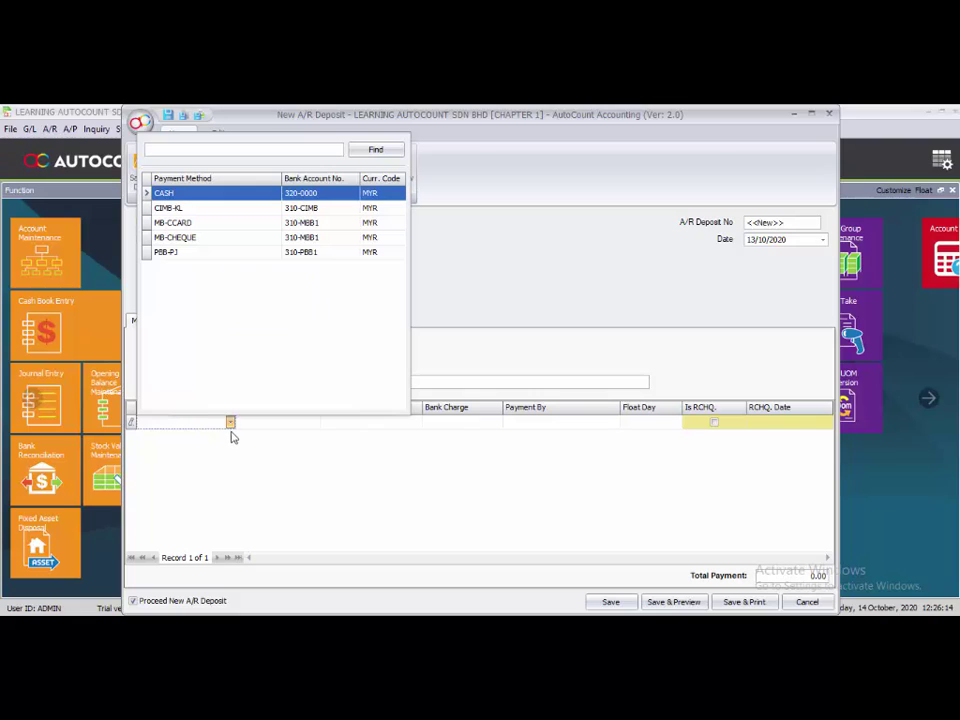
left_click(200, 210)
left_click(334, 420)
type("300")
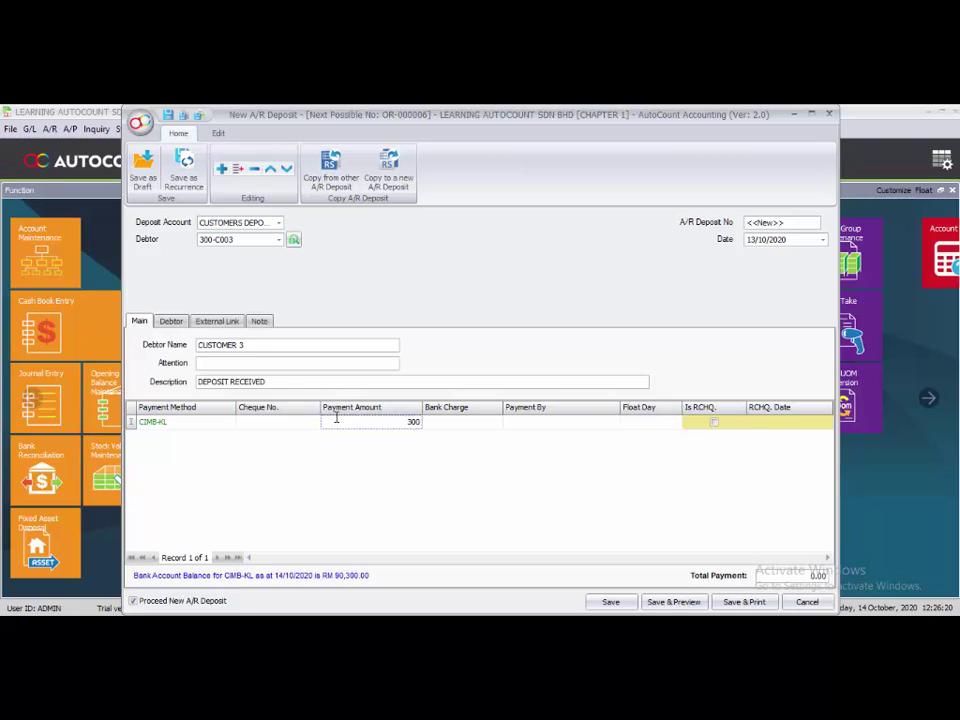
key("Return")
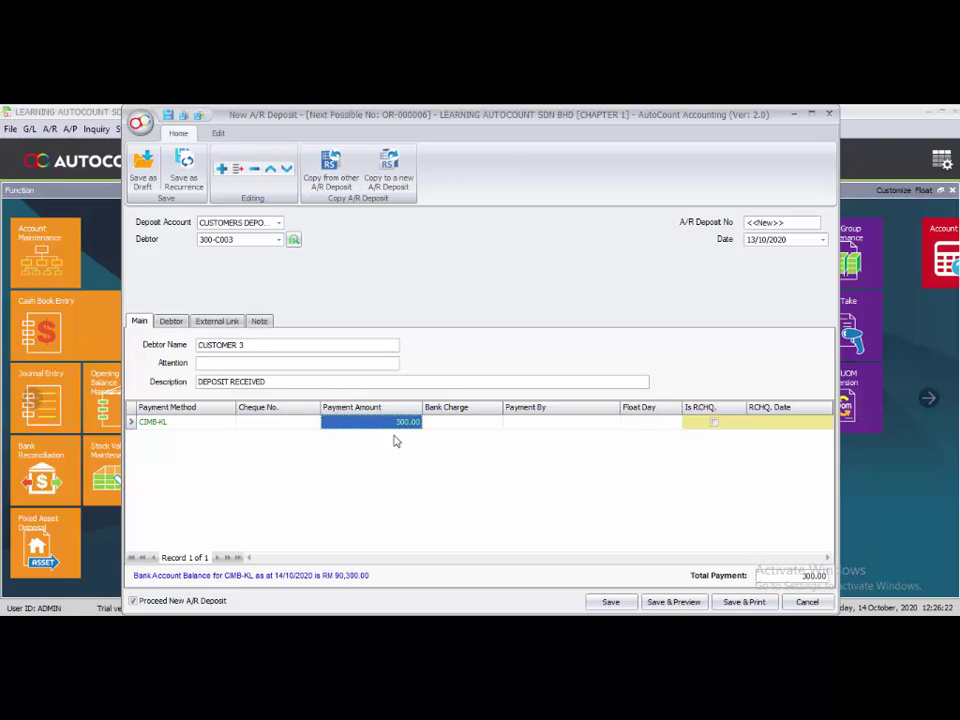
Set the date of CUSTOMER 3's deposit to 25/01/2020.
left_click(750, 239)
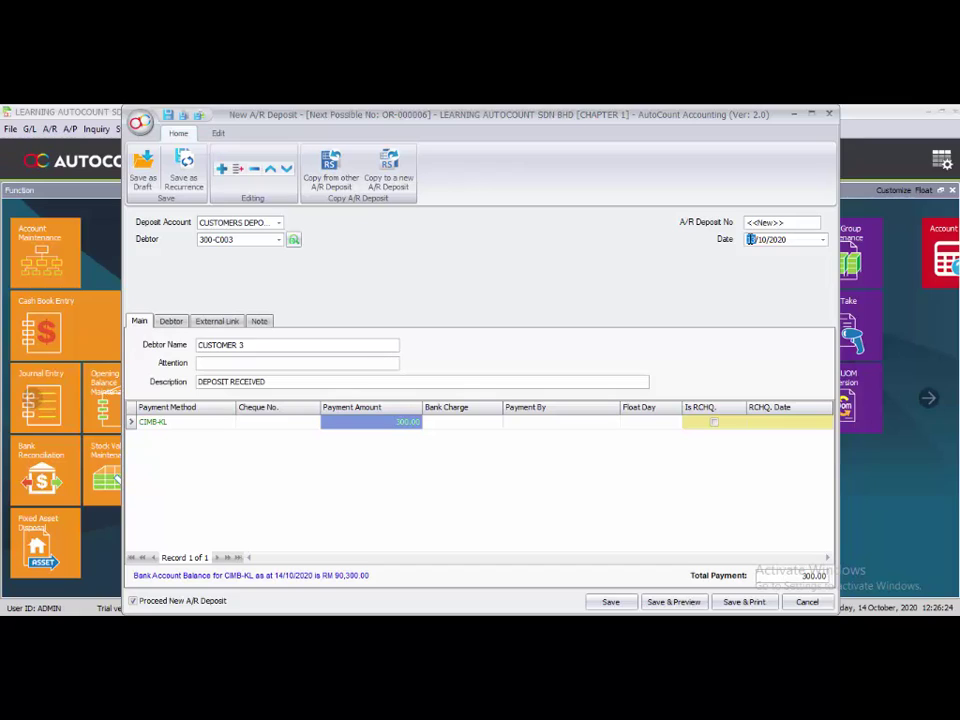
type("1501")
left_click(486, 452)
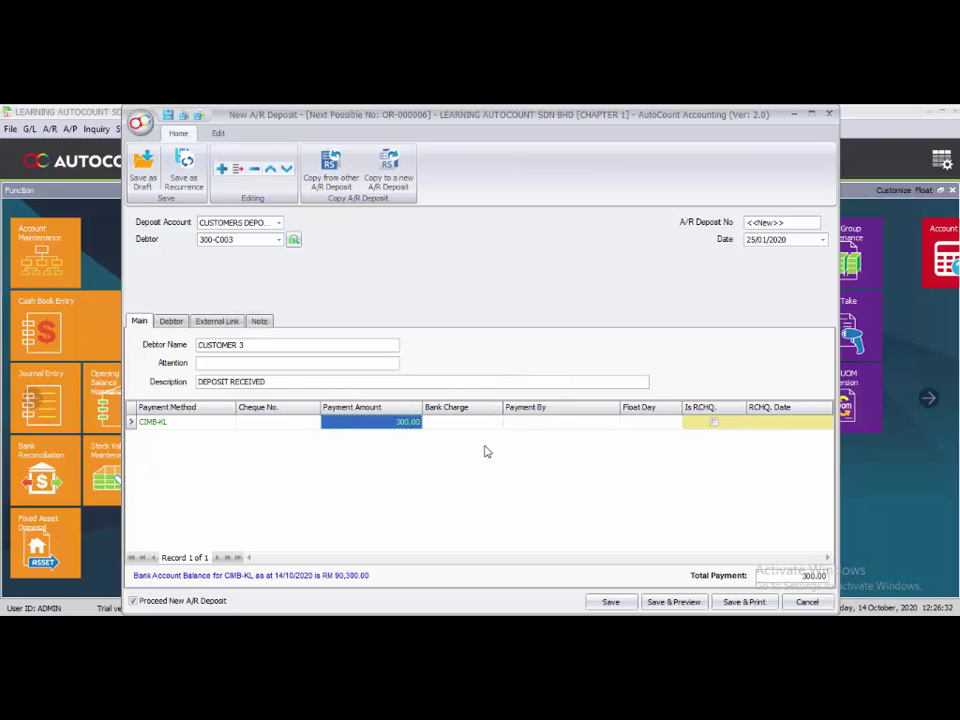
Disable Proceed New A/R Deposit and save CUSTOMER 3's deposit without entering a cheque number.
left_click(190, 601)
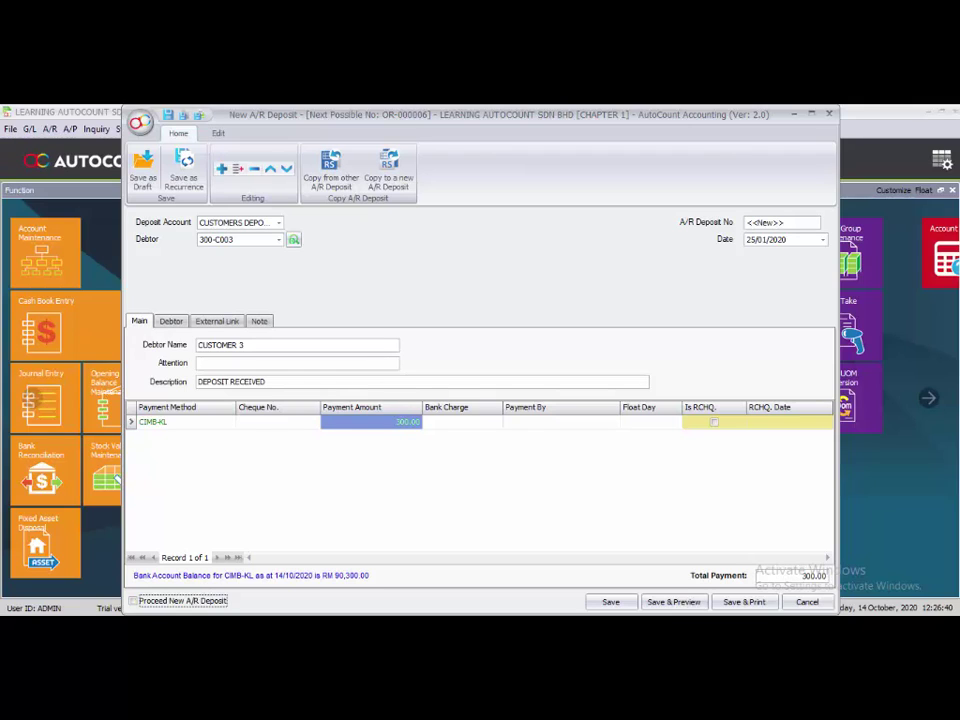
left_click(609, 603)
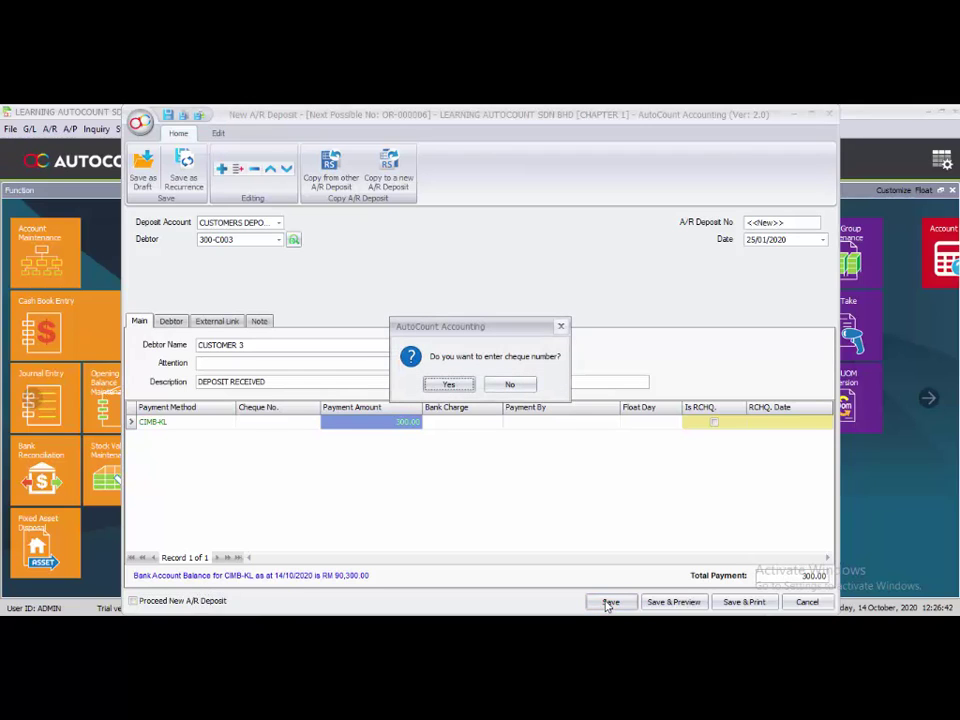
left_click(531, 386)
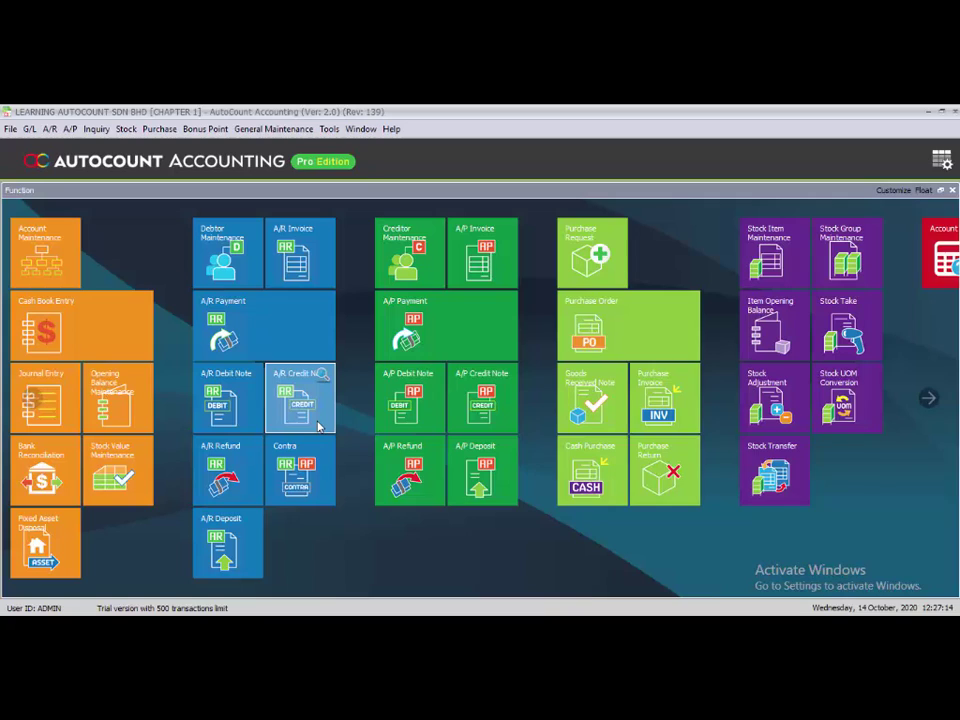
Create a new A/R payment for debtor CUSTOMER 1 with the description TRANSFERRED FROM DEPOSIT.
left_click(239, 323)
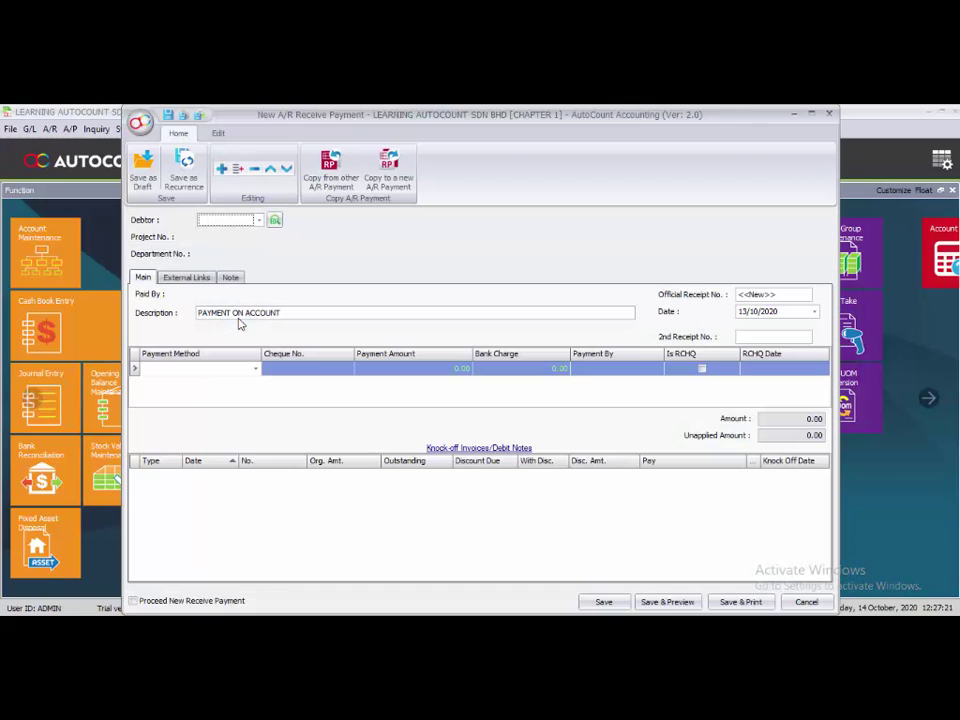
left_click(258, 222)
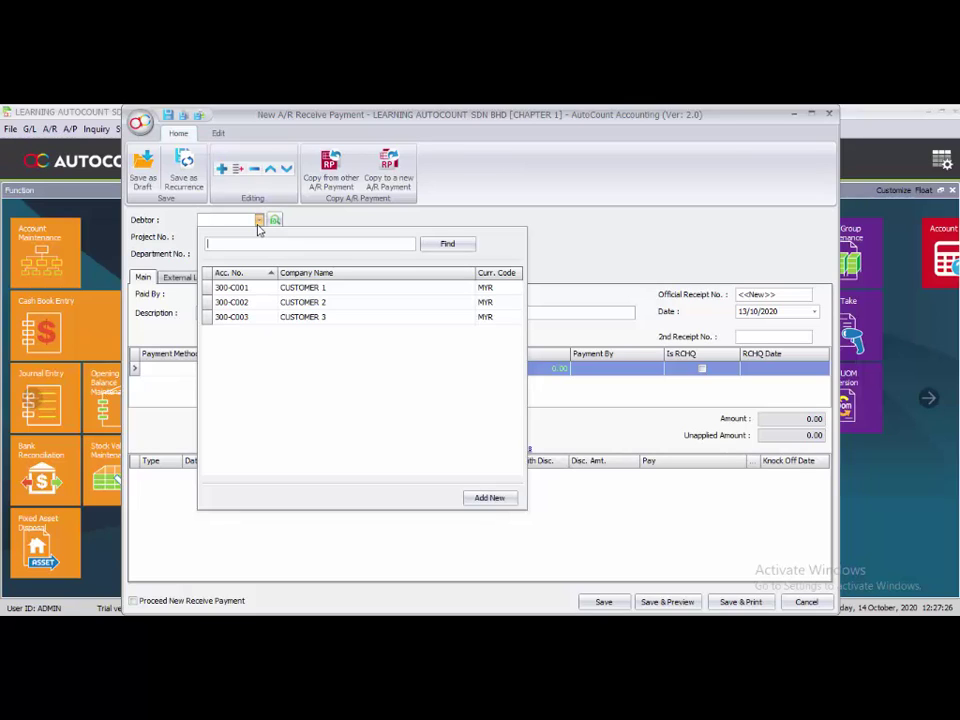
left_click(258, 295)
left_click(286, 313)
left_click(296, 313)
left_click_drag(296, 313, 193, 316)
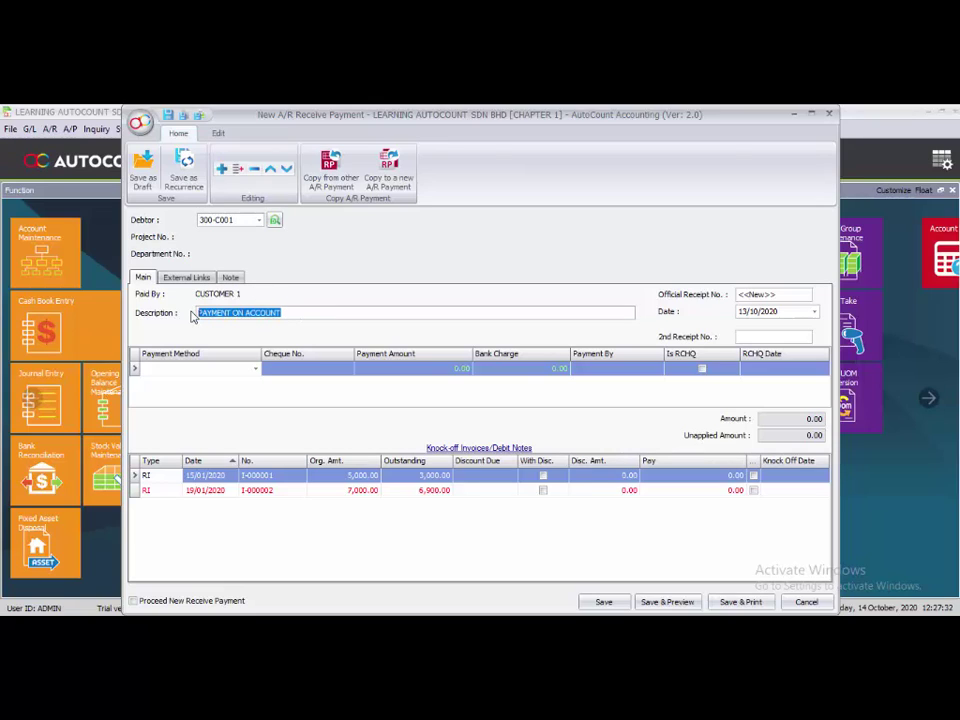
type("TRANSF")
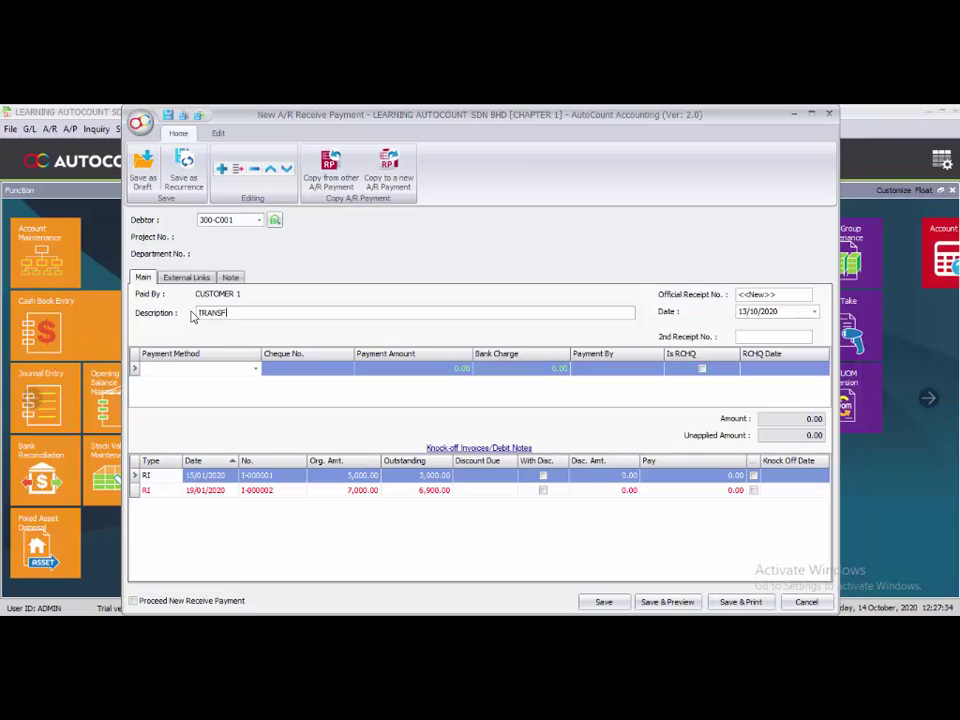
type("ERRED FROM DEPOSIT")
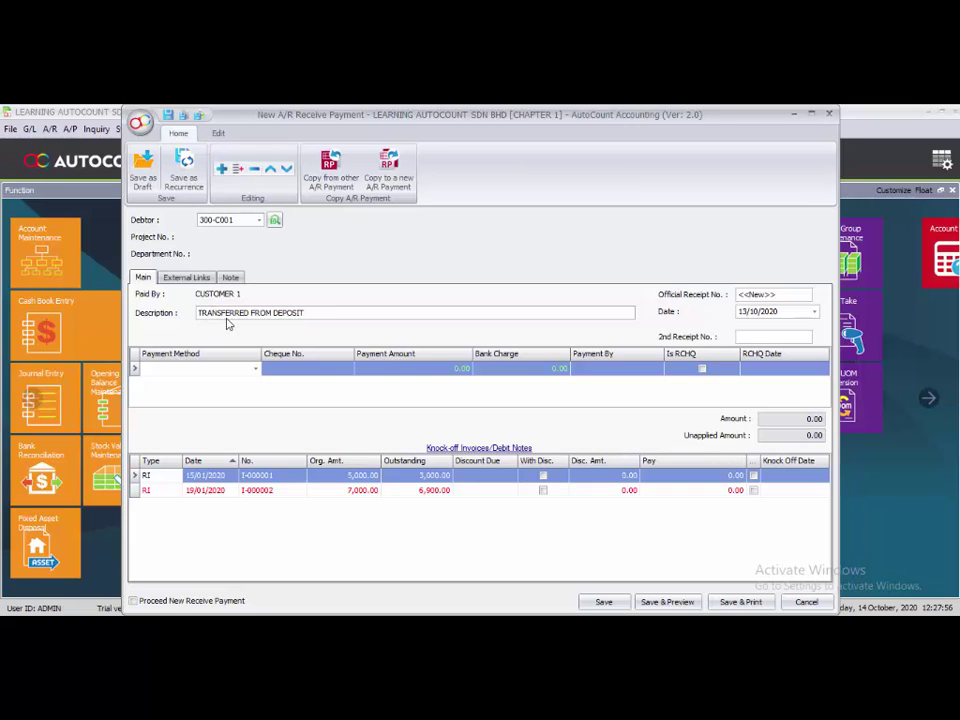
Date the payment 27/01/2020 and use the CUSTOMERS DEPOSIT payment method with CUSTOMER 1's deposit OR-000005.
left_click(744, 311)
type("27/01")
left_click(255, 368)
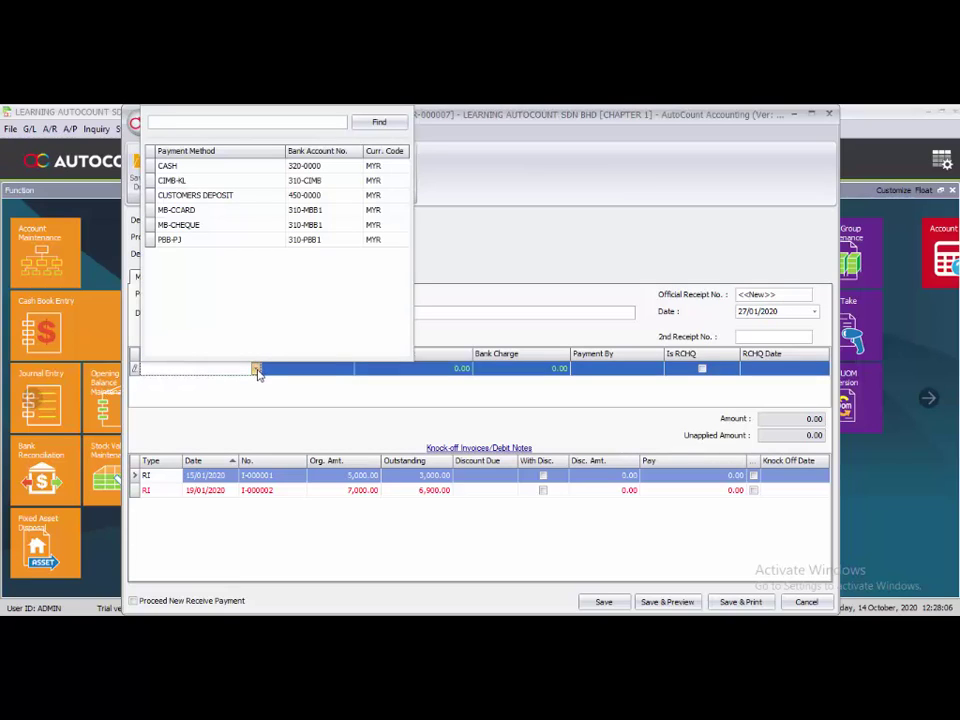
left_click(236, 203)
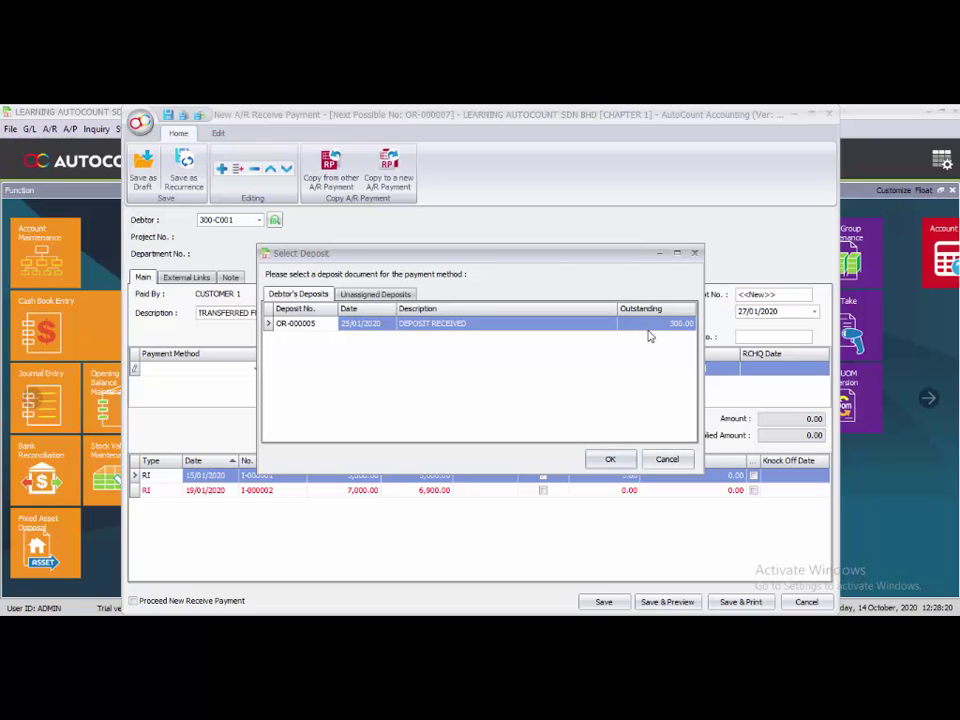
left_click(610, 460)
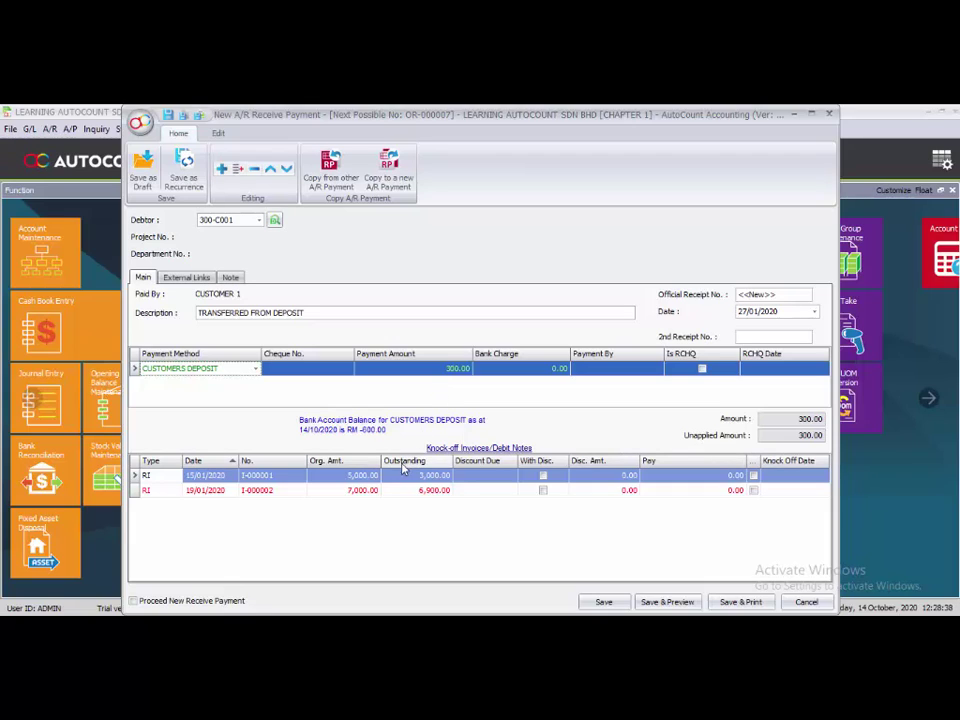
Knock off 300 of the payment against invoice I-000001 and save the A/R payment.
left_click(262, 477)
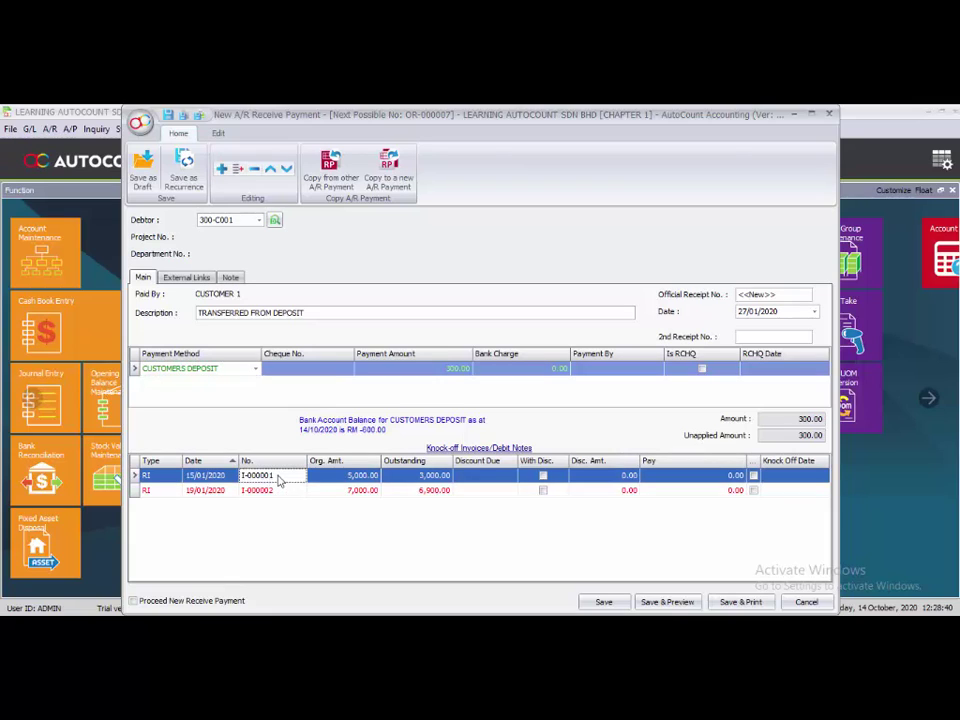
left_click(753, 477)
left_click(753, 477)
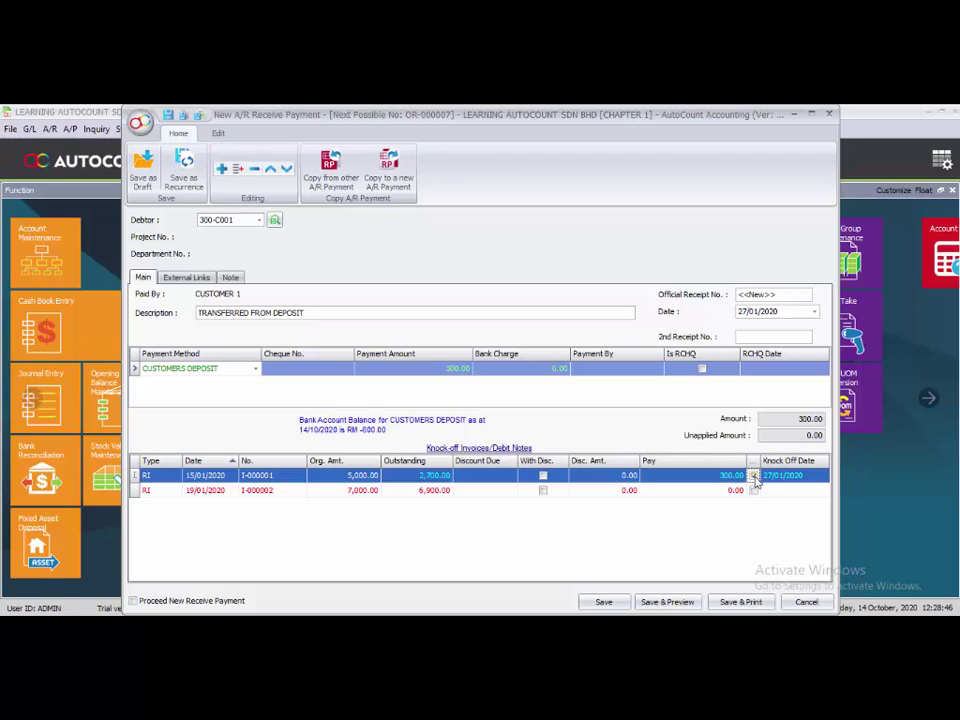
left_click(600, 602)
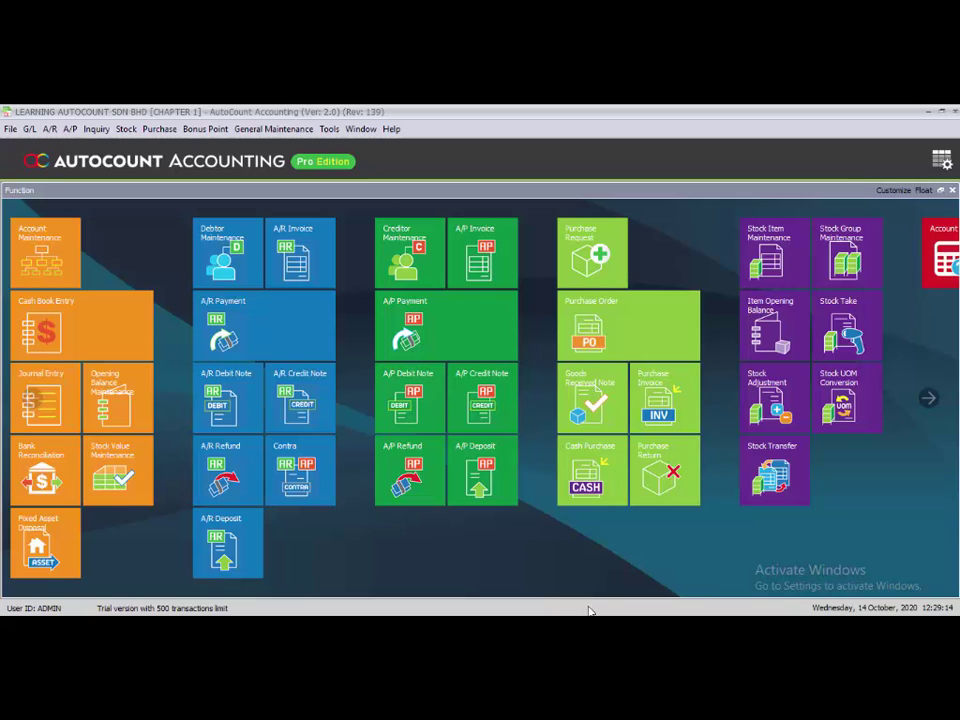
Check the outstanding amounts in the A/R Deposit list and open CUSTOMER 3's deposit for viewing.
left_click(227, 540)
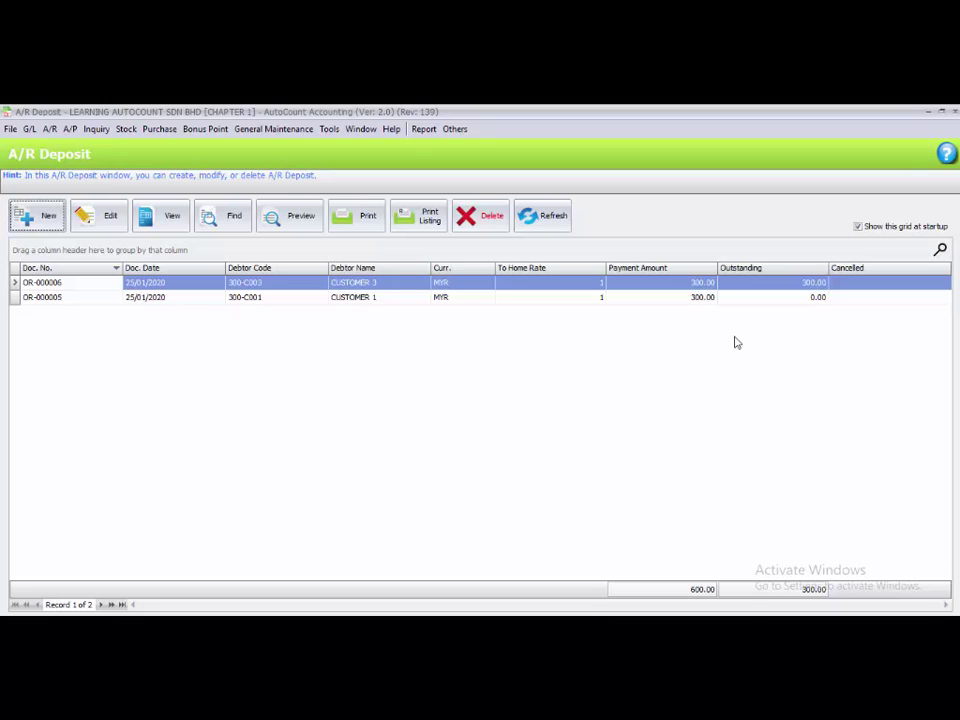
left_click(806, 302)
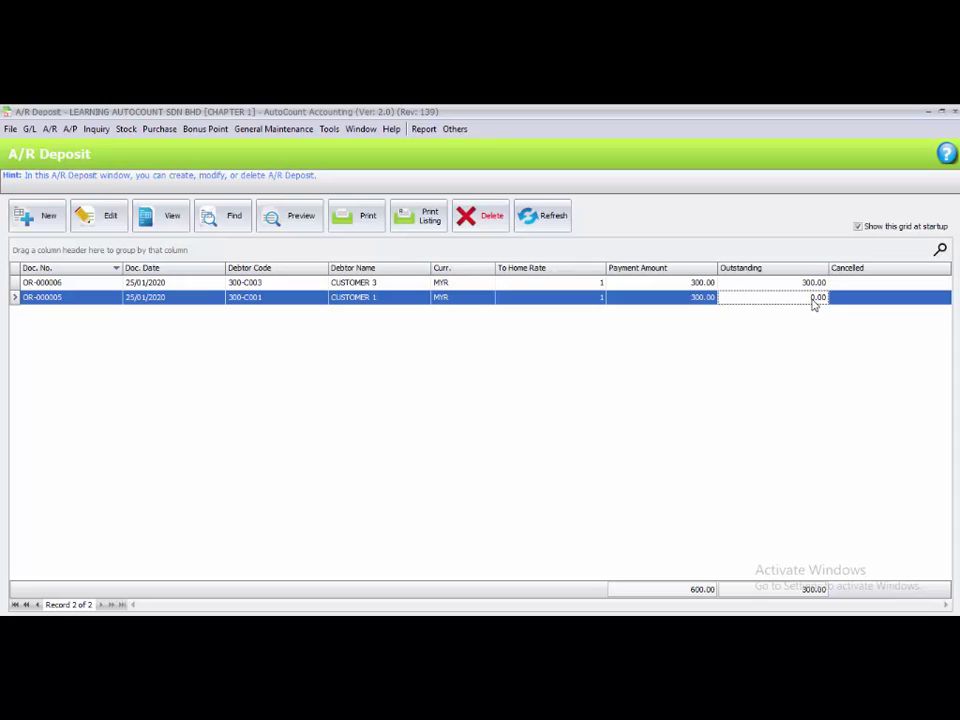
key("Up")
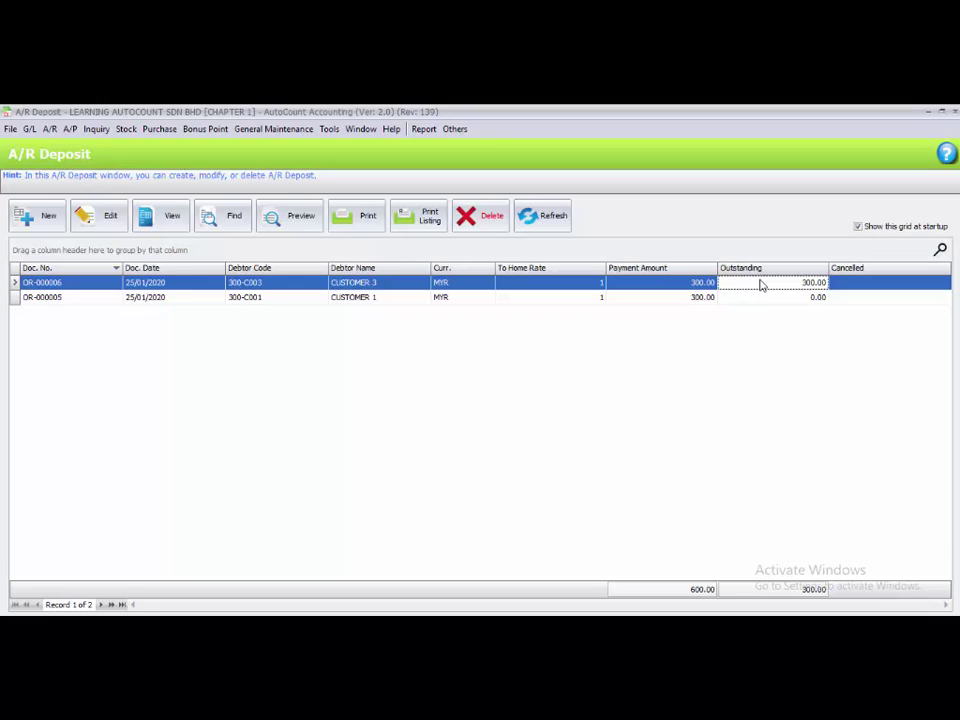
left_click(694, 285)
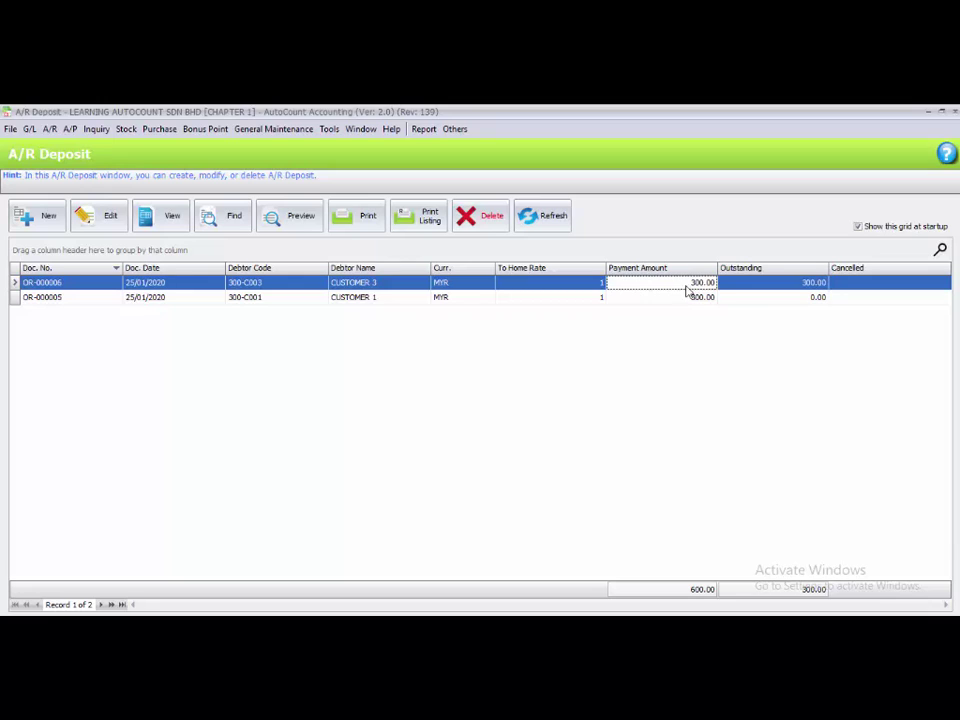
left_click(368, 287)
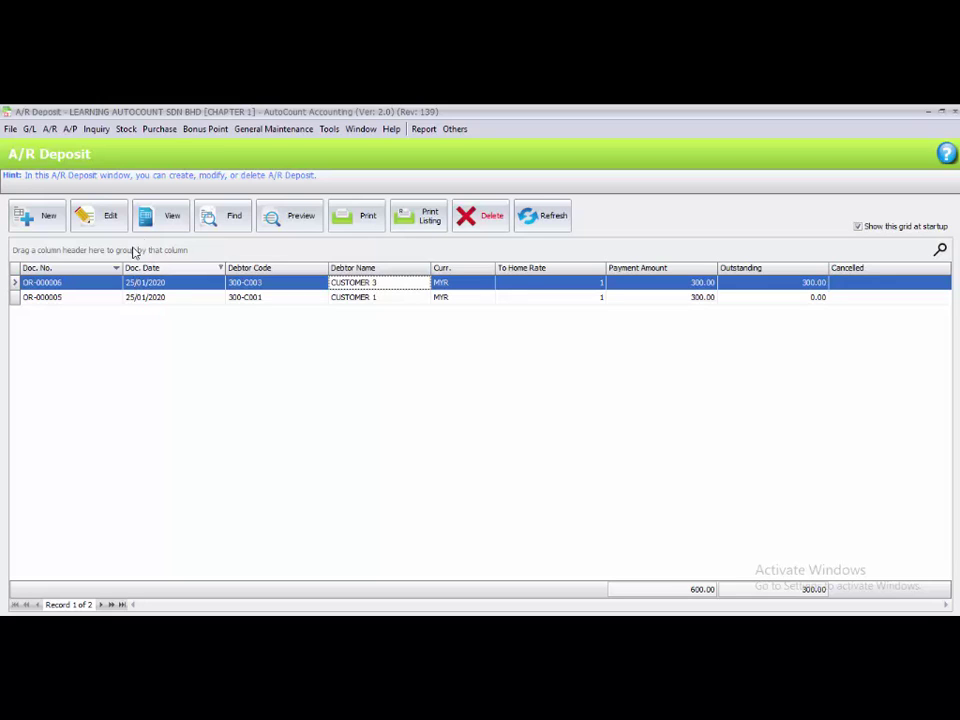
left_click(157, 212)
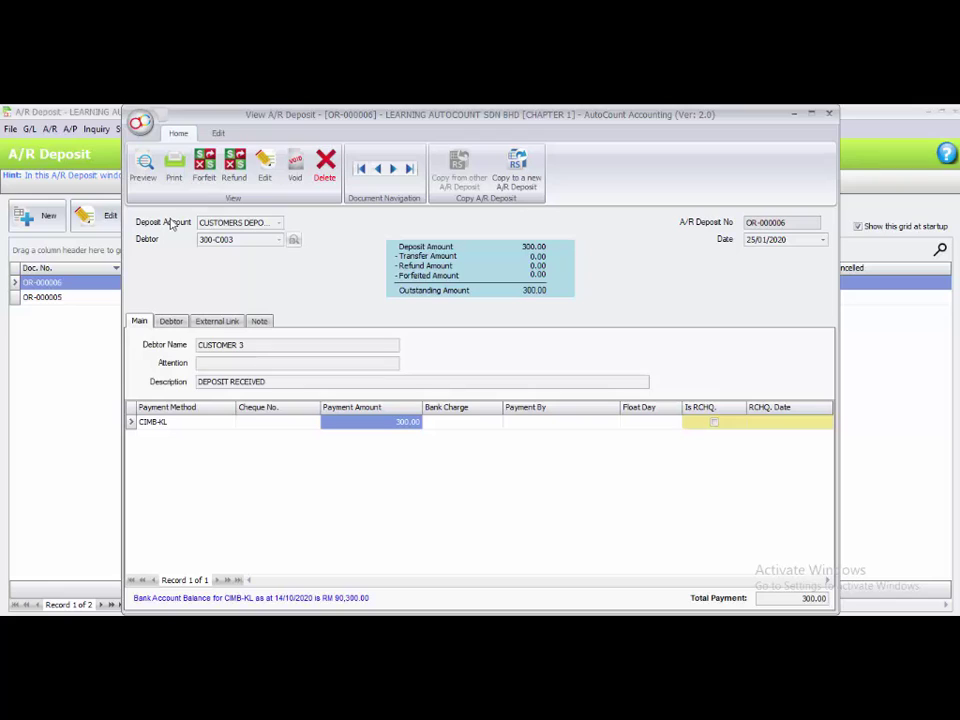
Add a forfeiture line to CUSTOMER 3's deposit dated 30/01/2020 with forfeited account 500-0000.
left_click(206, 172)
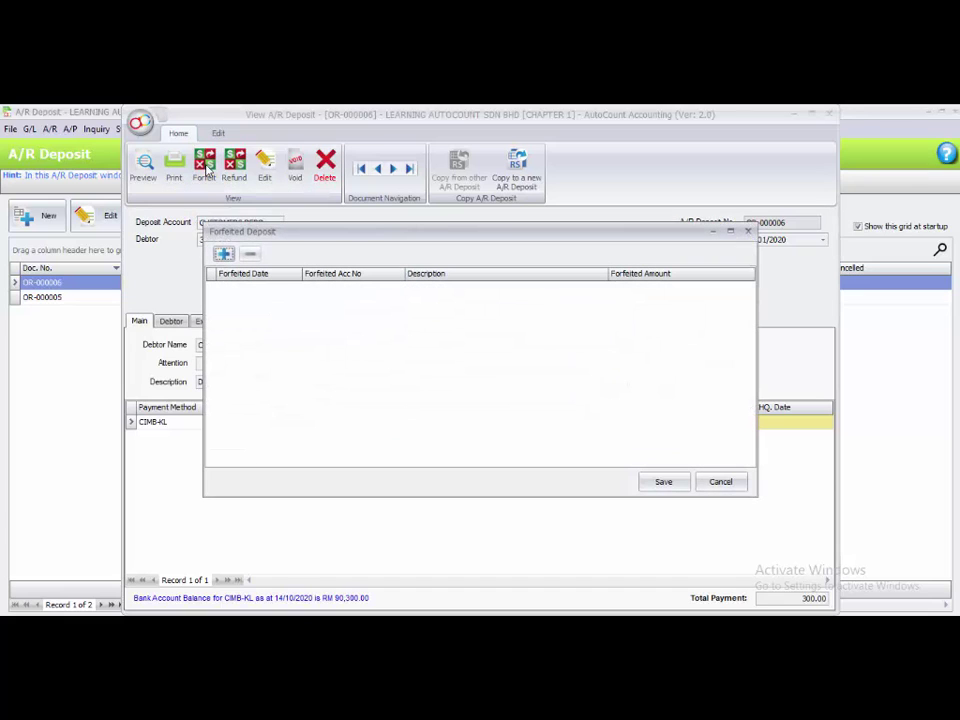
left_click(223, 255)
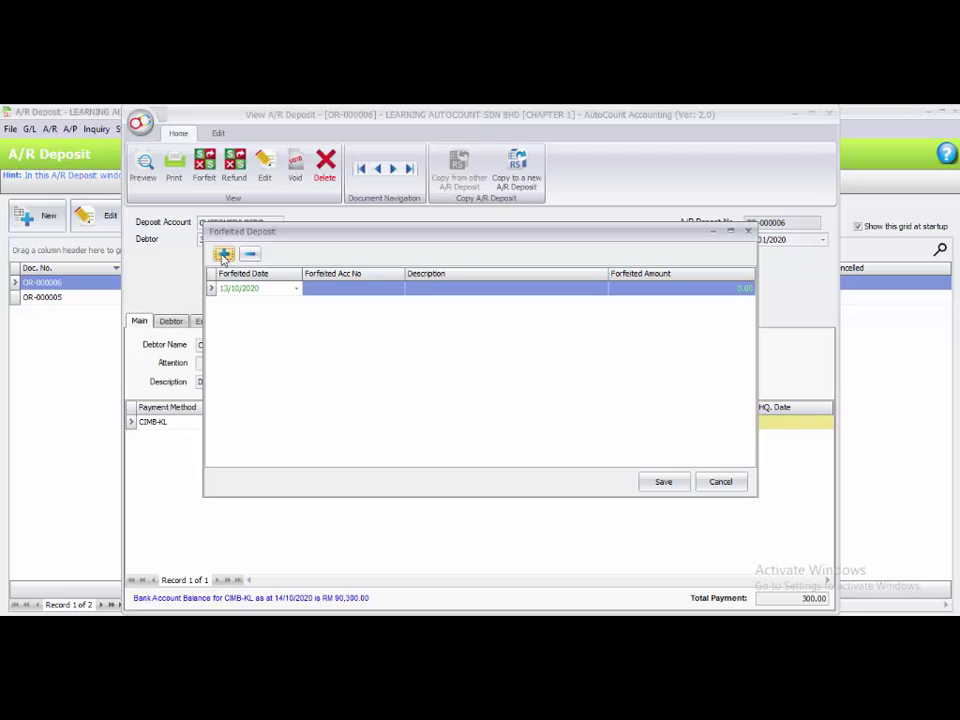
left_click(265, 290)
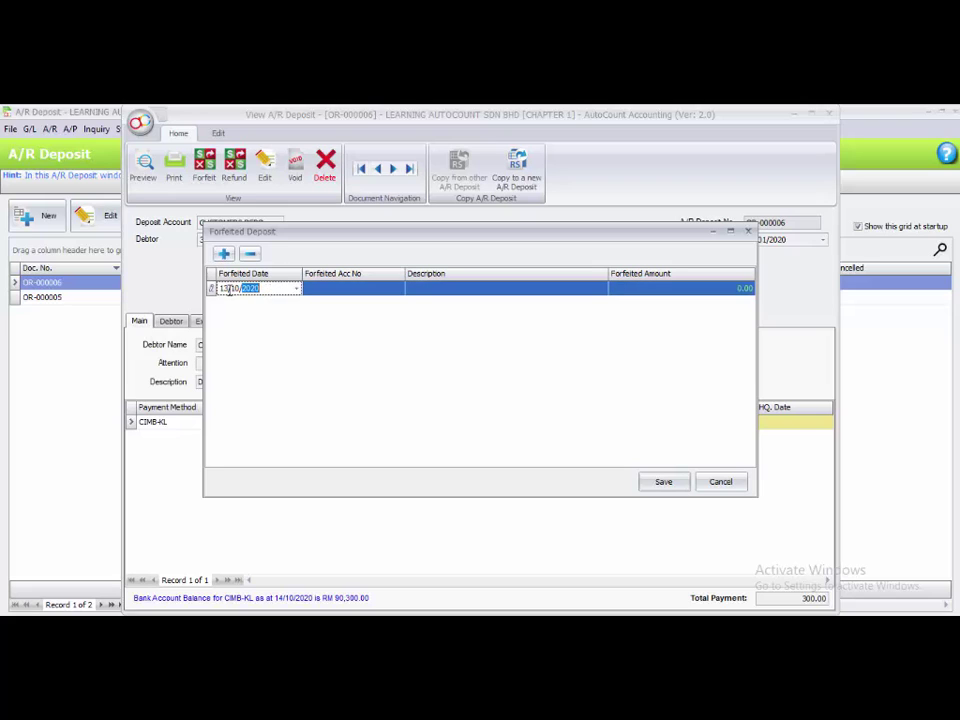
type("3001")
left_click(311, 290)
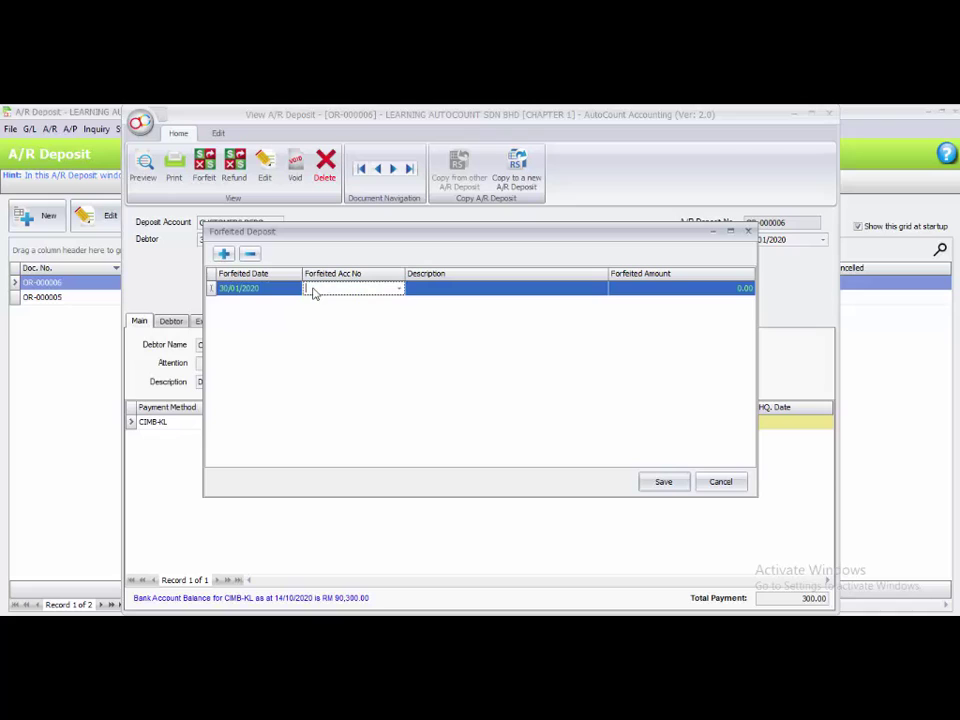
left_click(399, 289)
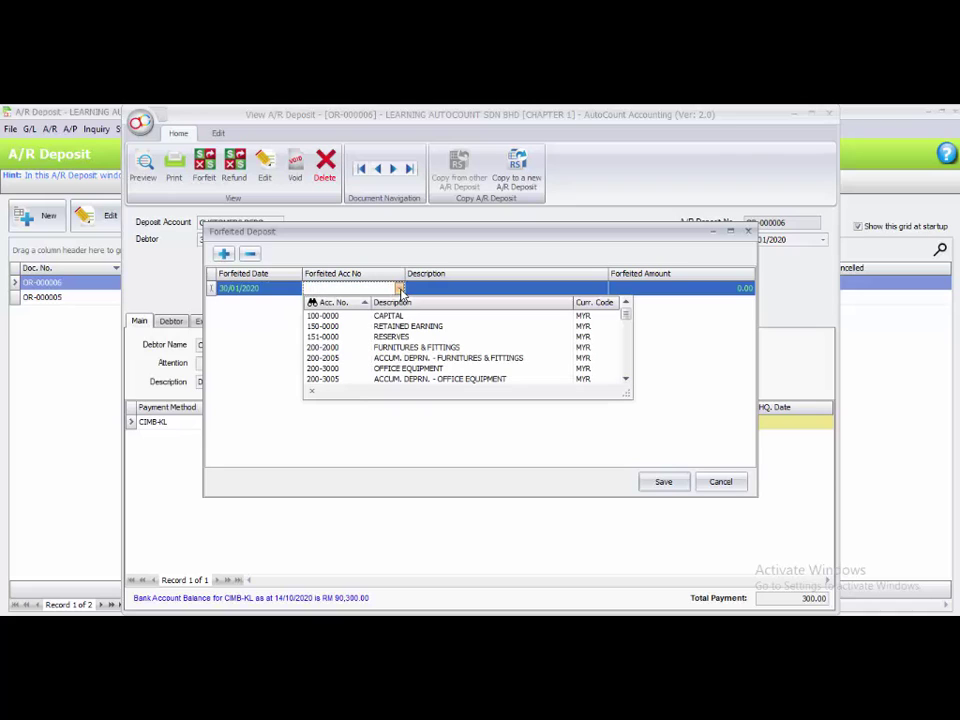
scroll(357, 370, "down", 3)
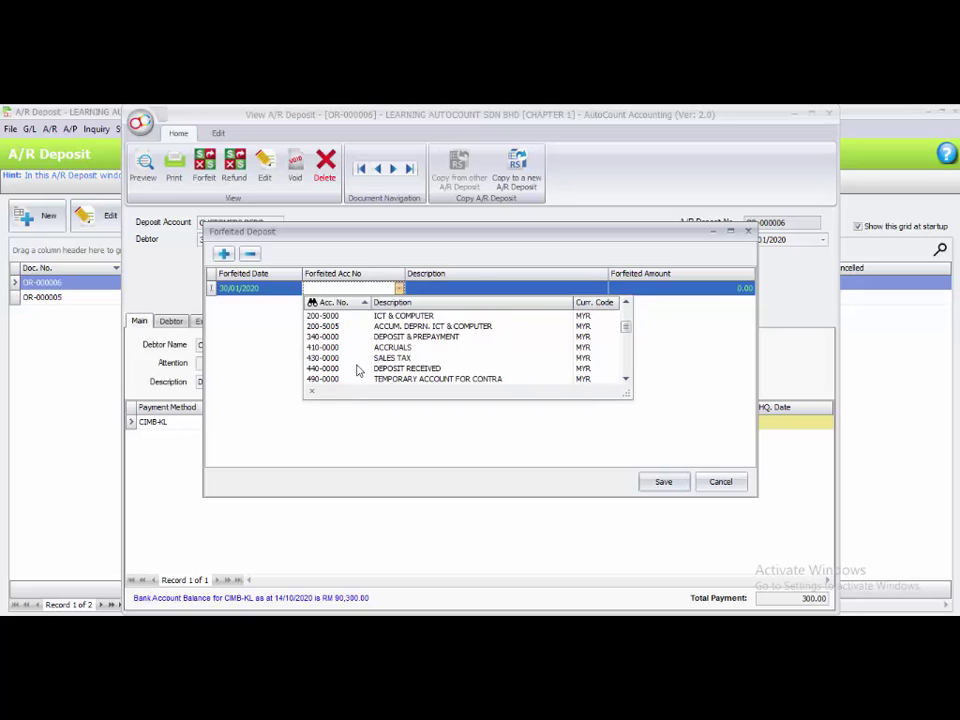
scroll(357, 370, "down", 1)
left_click(338, 360)
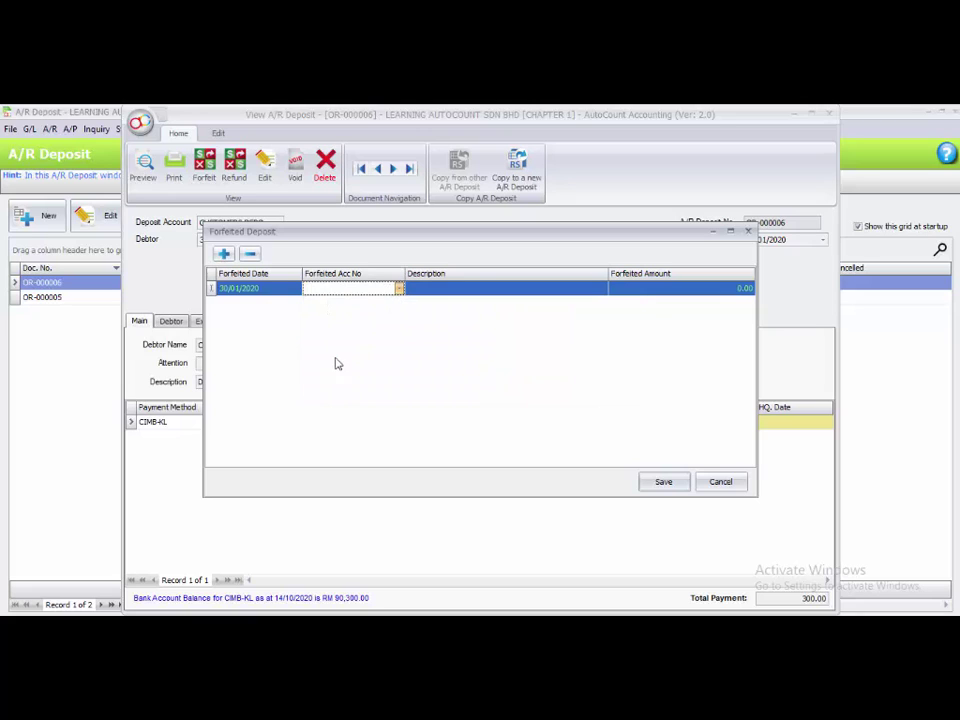
Enter the description FORFEIT and a forfeited amount of 150, and save the forfeiture.
left_click(443, 287)
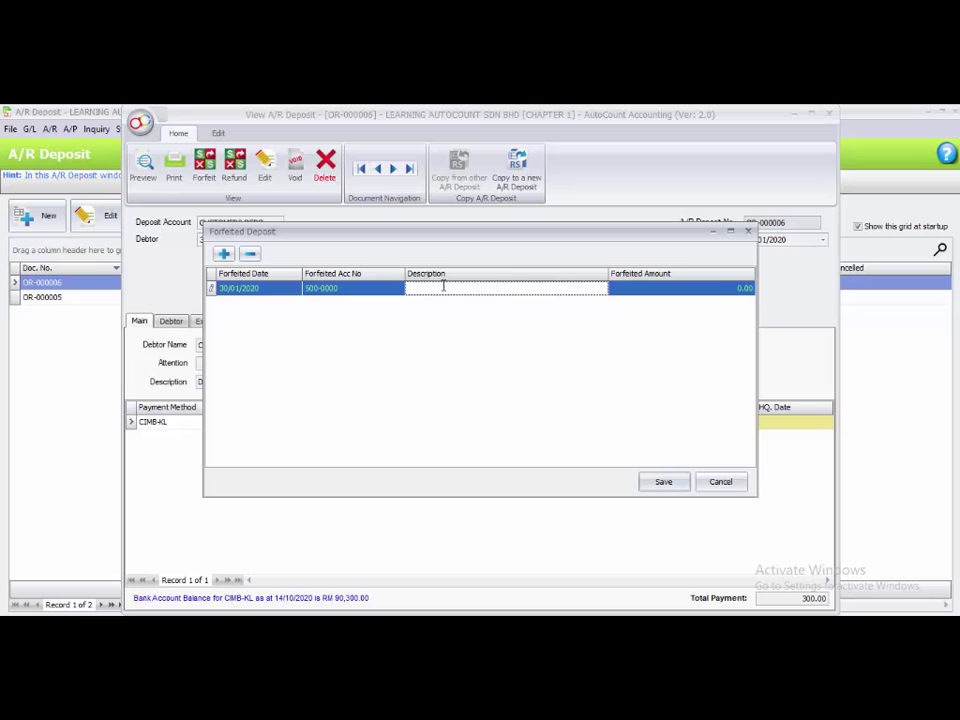
type("FORFEIT")
left_click(656, 294)
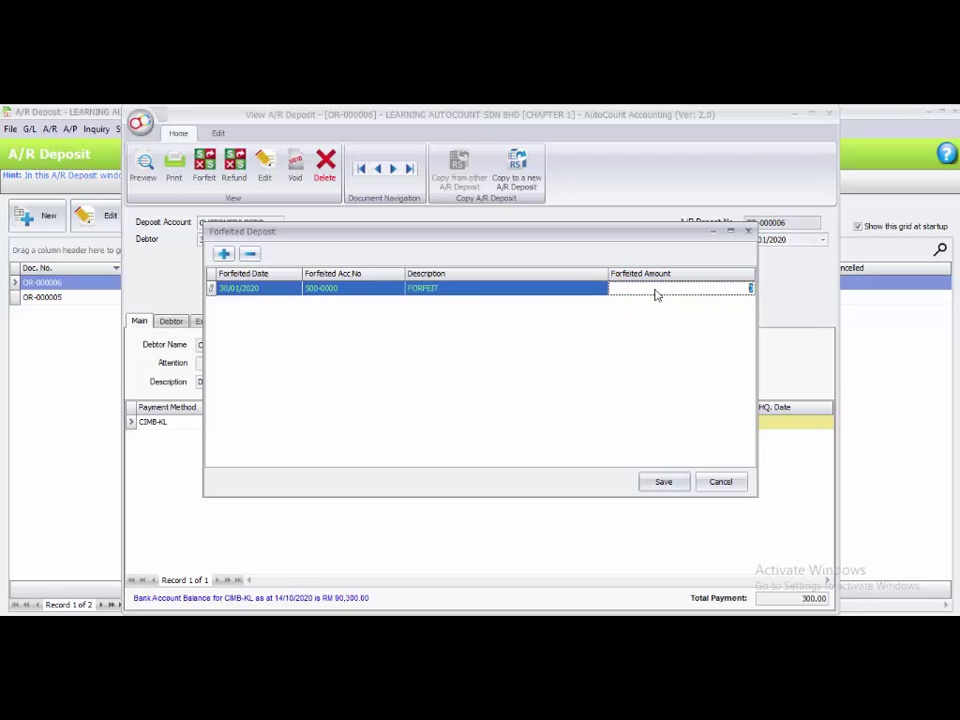
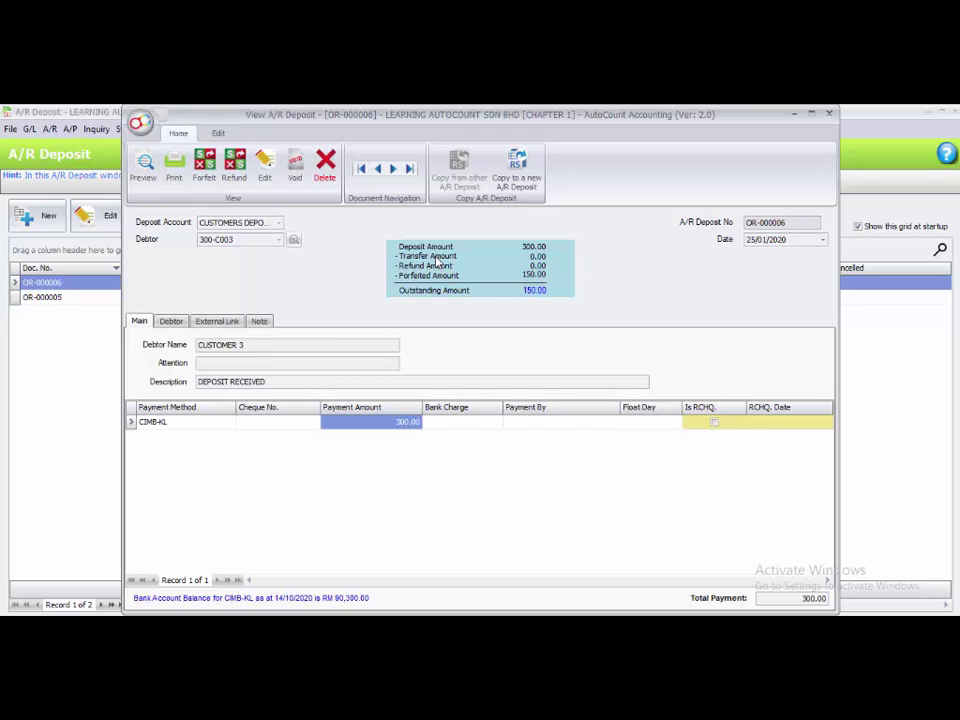
Add a refund entry with an empty payment line to CUSTOMER 3's deposit and date it 30/01/2020.
left_click(231, 170)
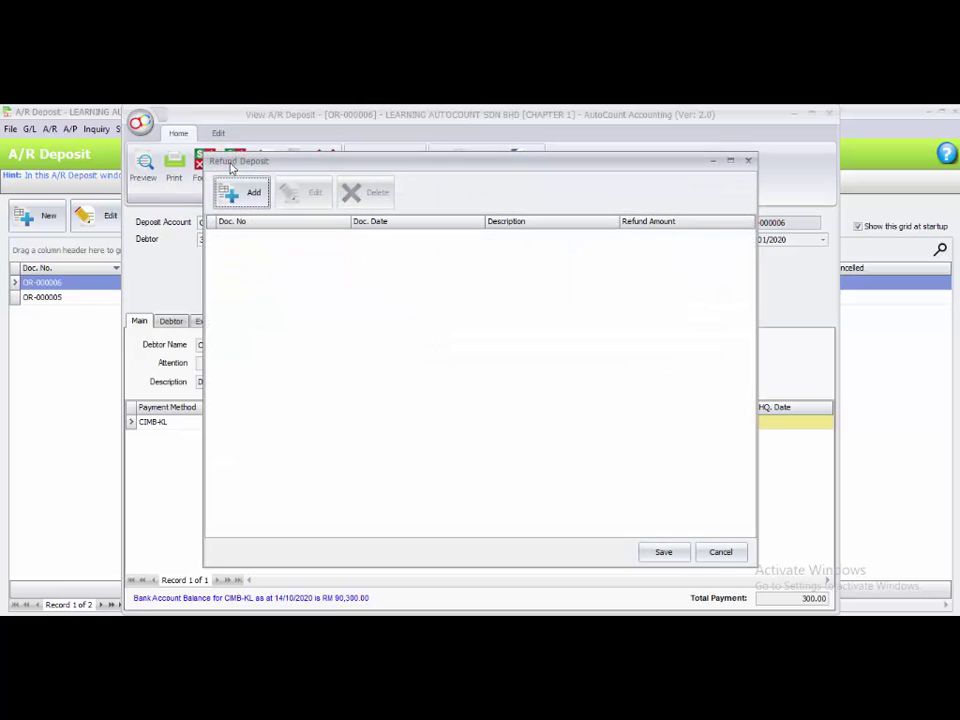
left_click(250, 200)
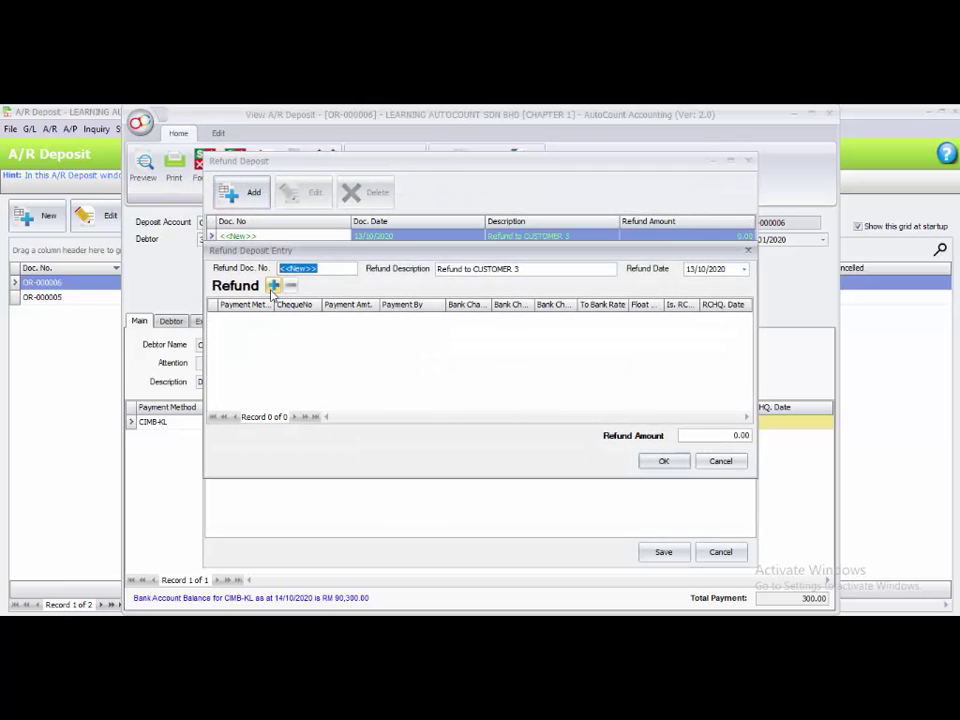
left_click(273, 286)
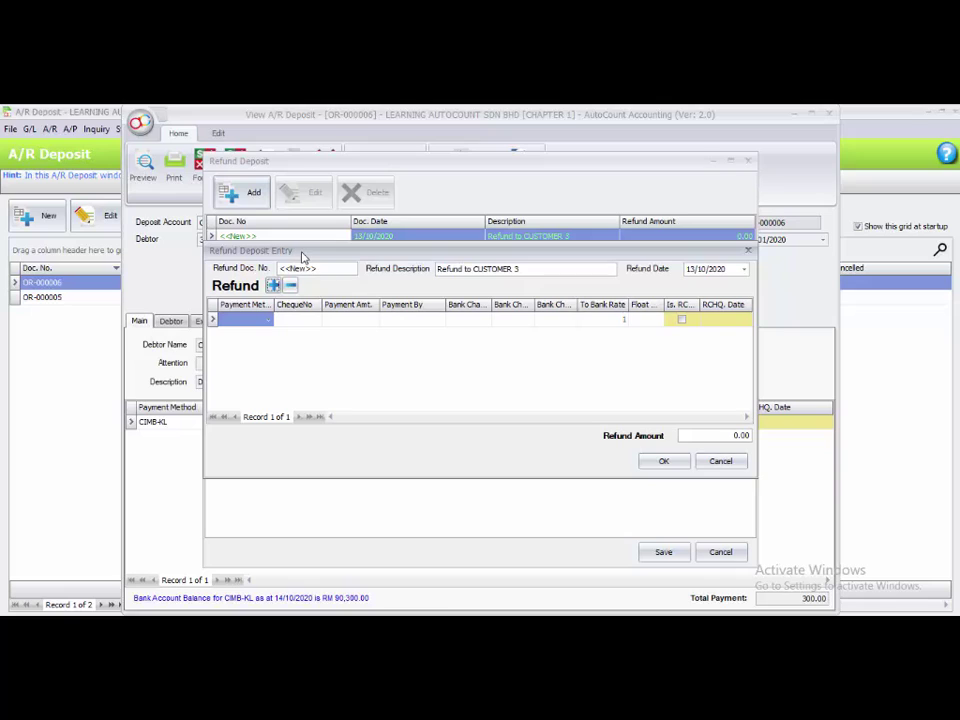
left_click(690, 270)
type("3001")
Set the refund's payment method to CASH with an amount of 150, and save the refund.
left_click(269, 321)
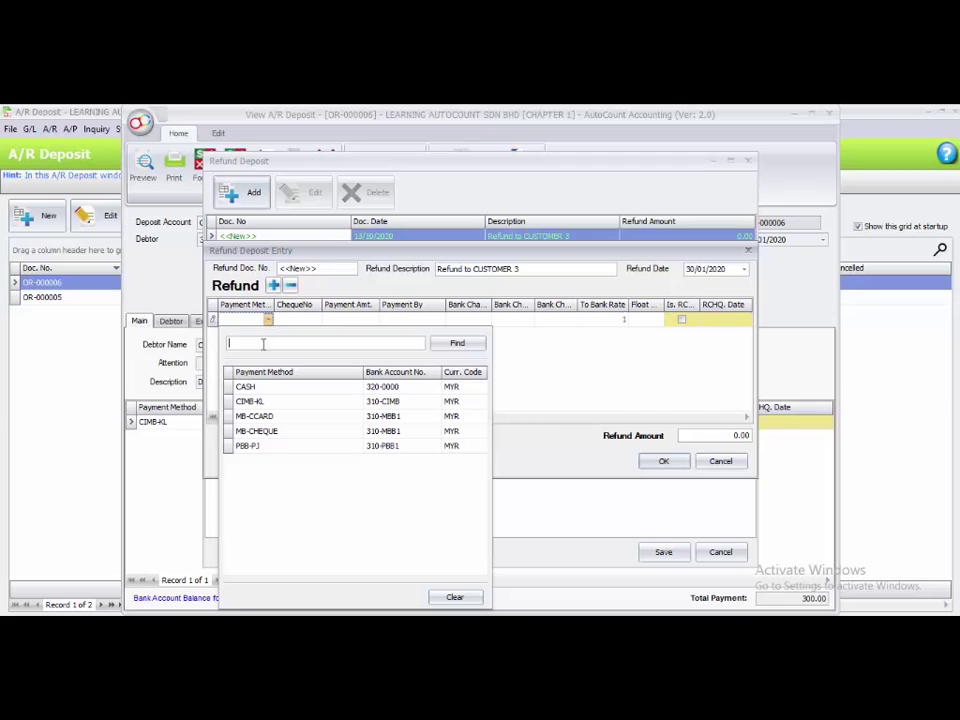
left_click(245, 386)
left_click(344, 322)
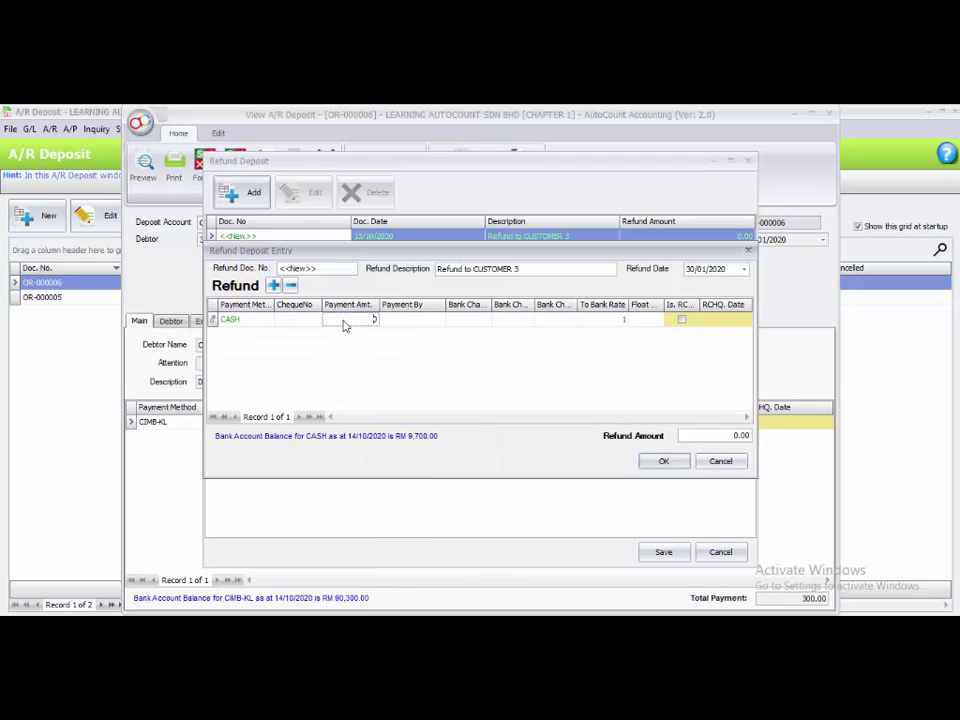
type("150")
key("Return")
left_click(645, 463)
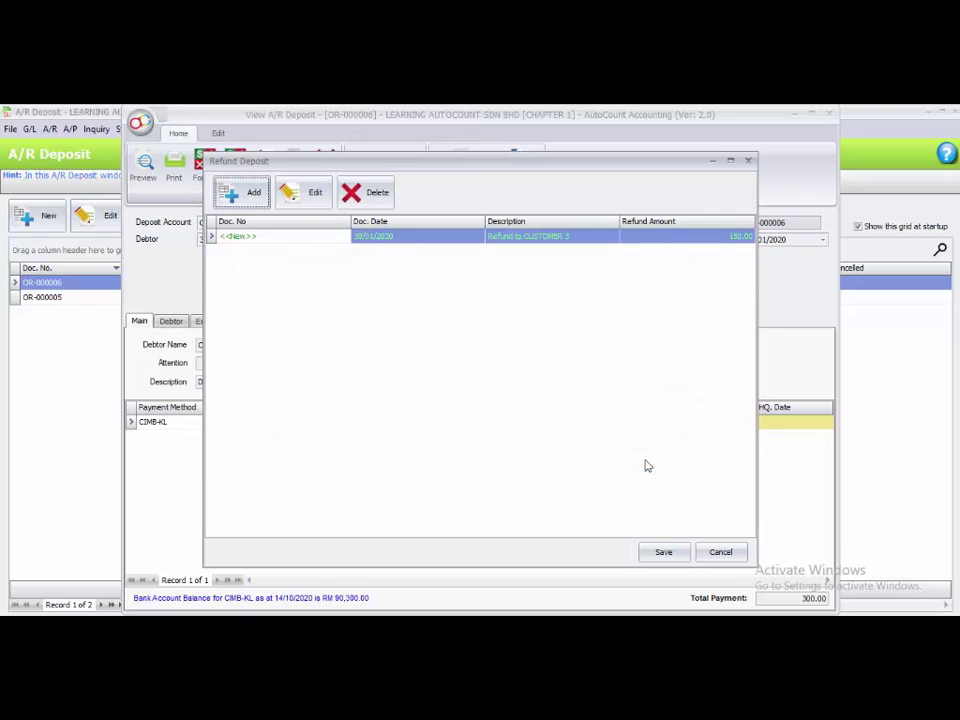
left_click(658, 554)
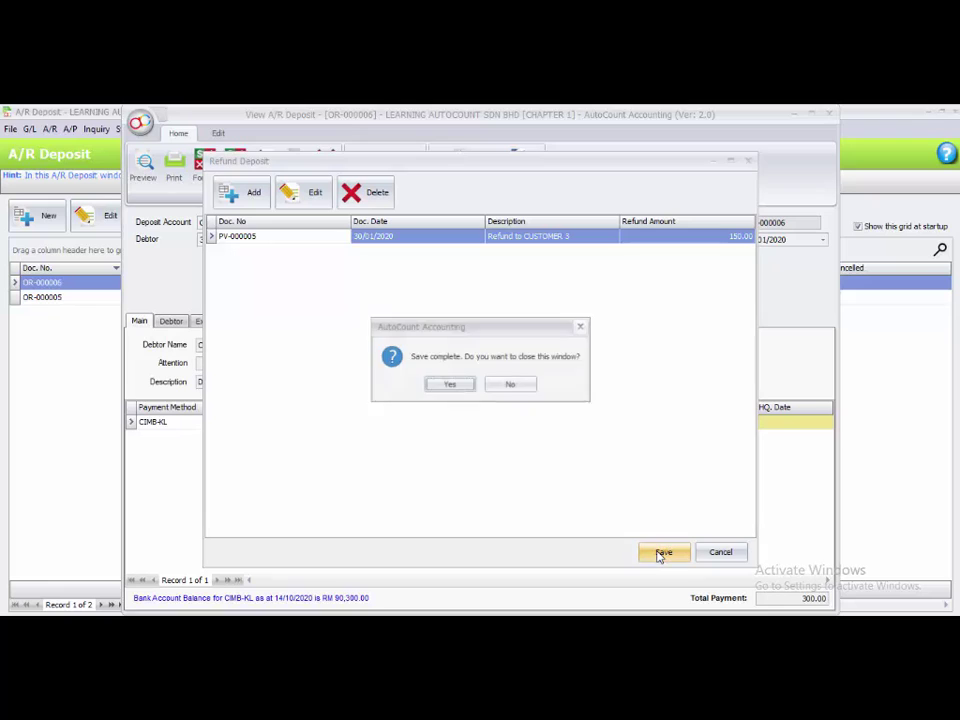
left_click(450, 385)
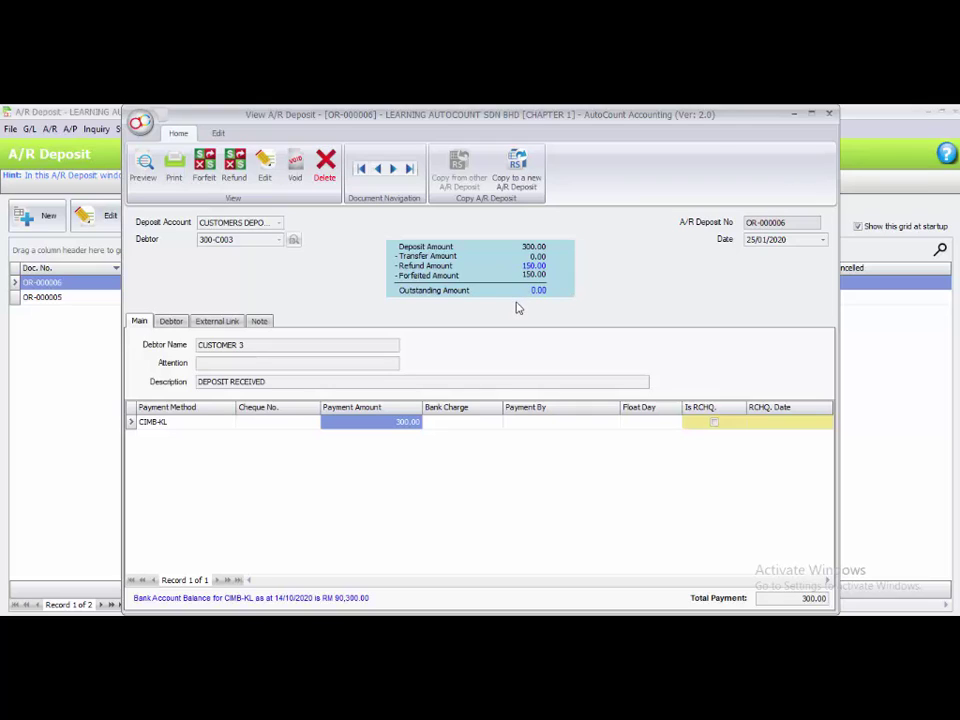
Close CUSTOMER 3's deposit and check its outstanding amount in the A/R Deposit list.
left_click(829, 117)
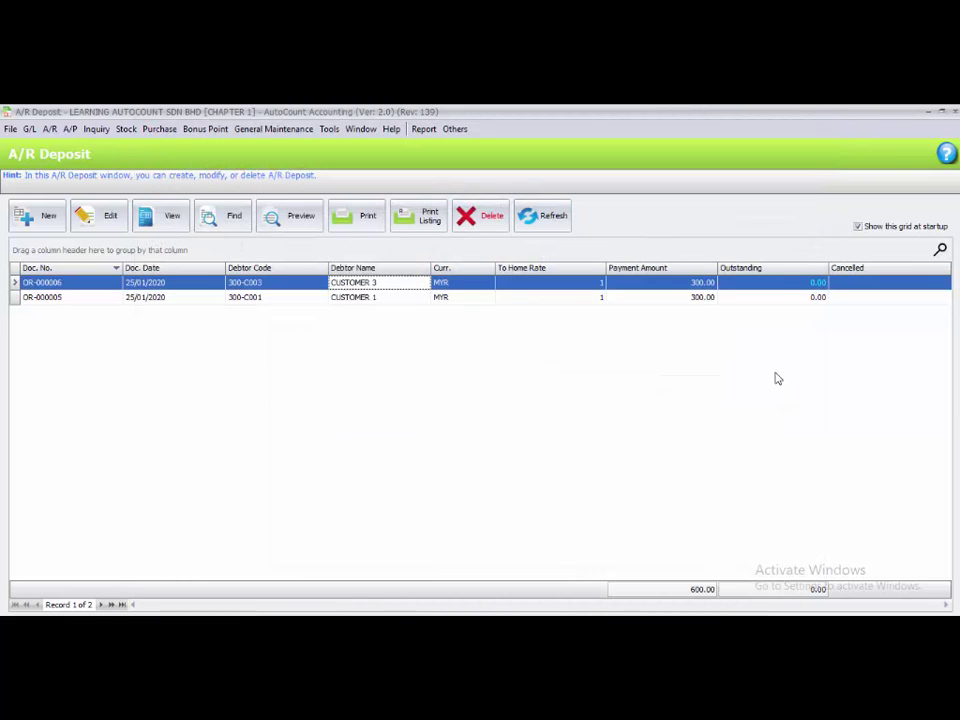
double_click(782, 283)
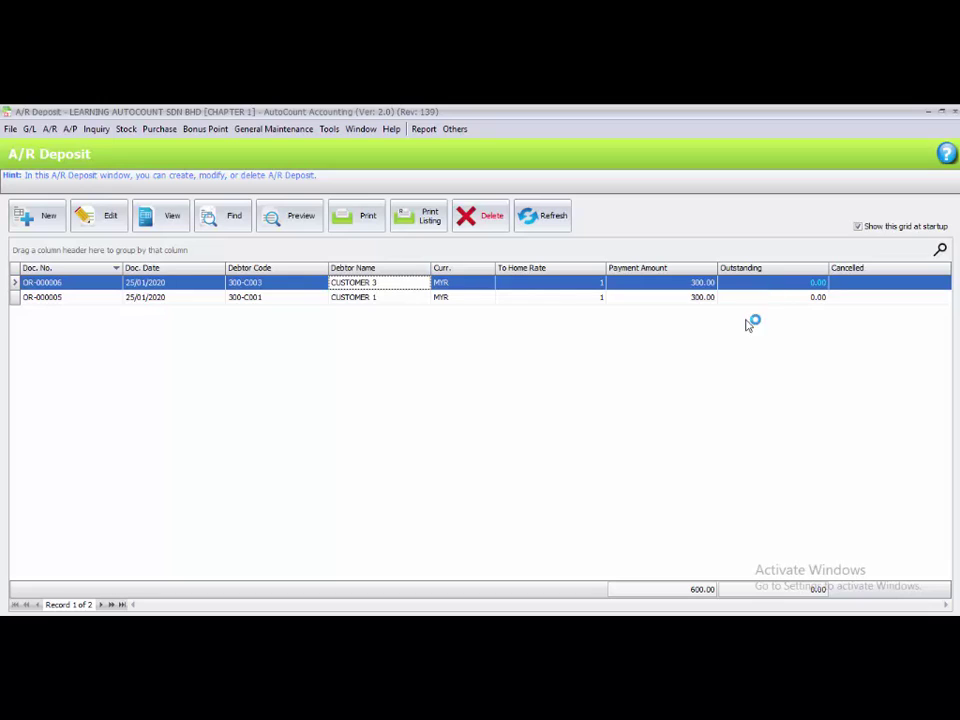